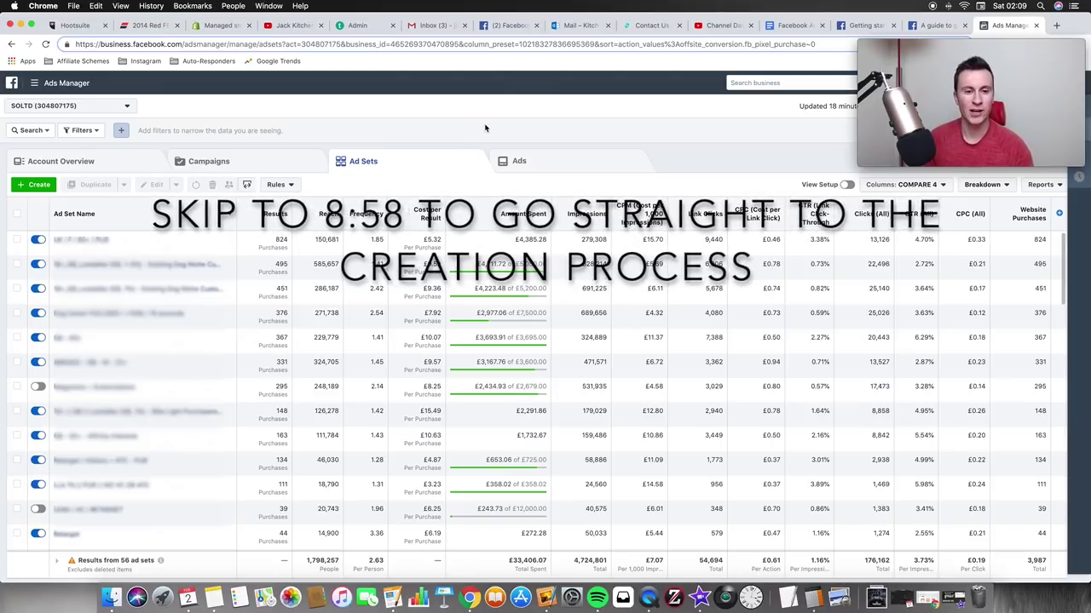
Switch to the Facebook Ads Testing Strategy document in Google Docs and read the "Things to consider first" section.
{"action": "left_click", "coordinate": [794, 25]}
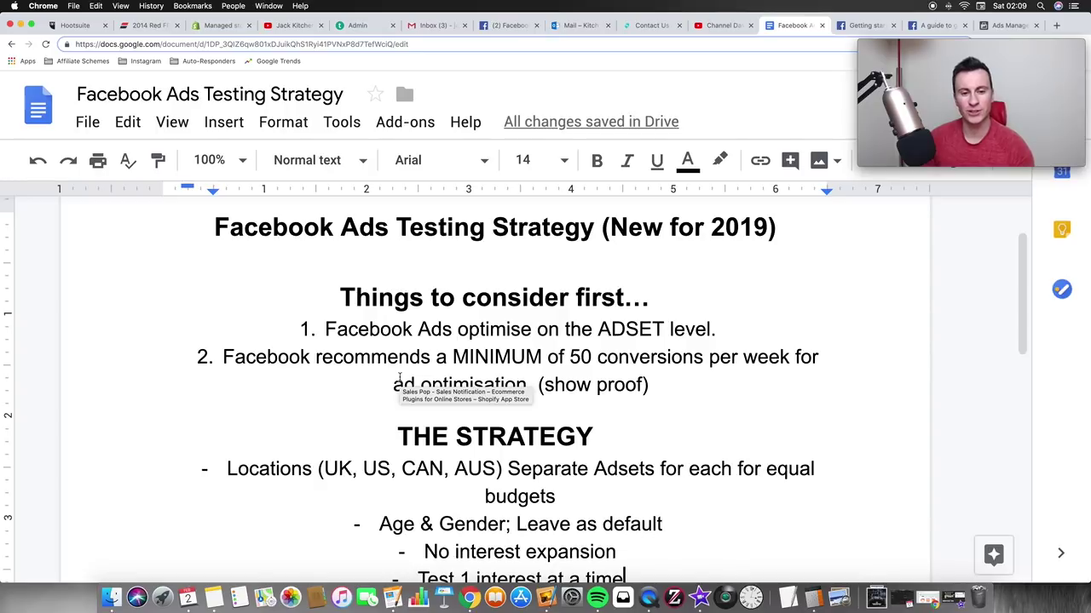
{"action": "left_click", "coordinate": [681, 298]}
{"action": "scroll", "coordinate": [739, 299], "scroll_direction": "down", "scroll_amount": 3}
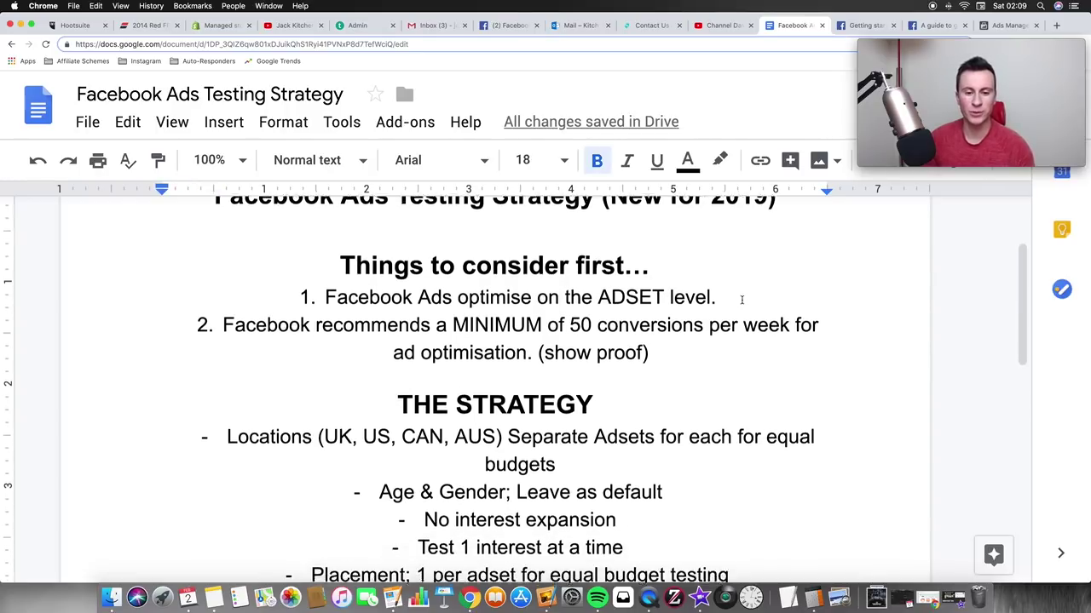
{"action": "scroll", "coordinate": [741, 298], "scroll_direction": "up", "scroll_amount": 1}
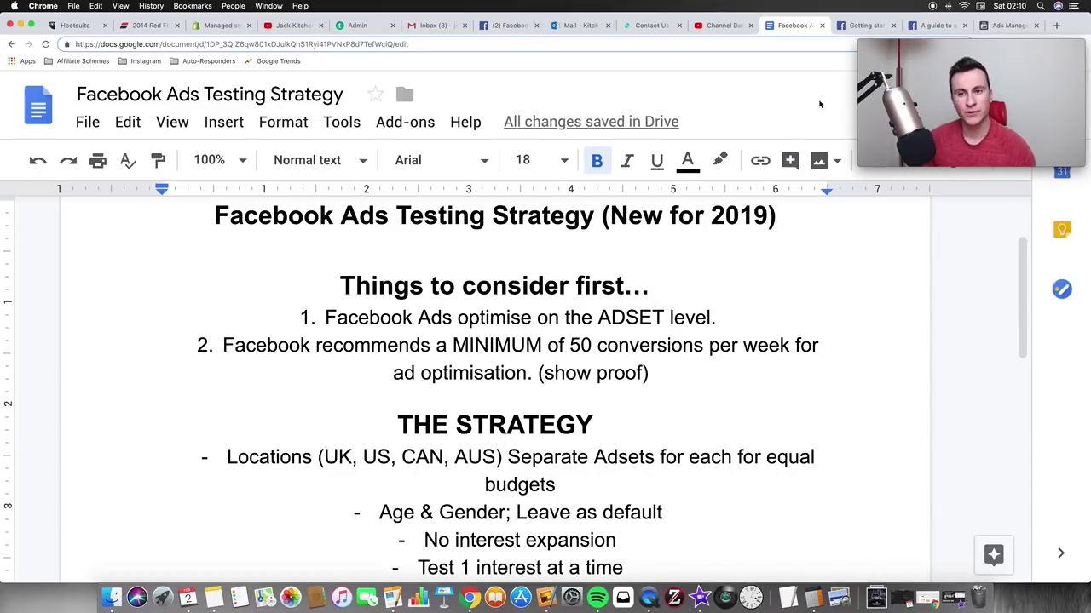
Switch to the Facebook business help article on getting started and examine its passages about 50 conversions per week, highlighting the relevant text.
{"action": "left_click", "coordinate": [865, 25]}
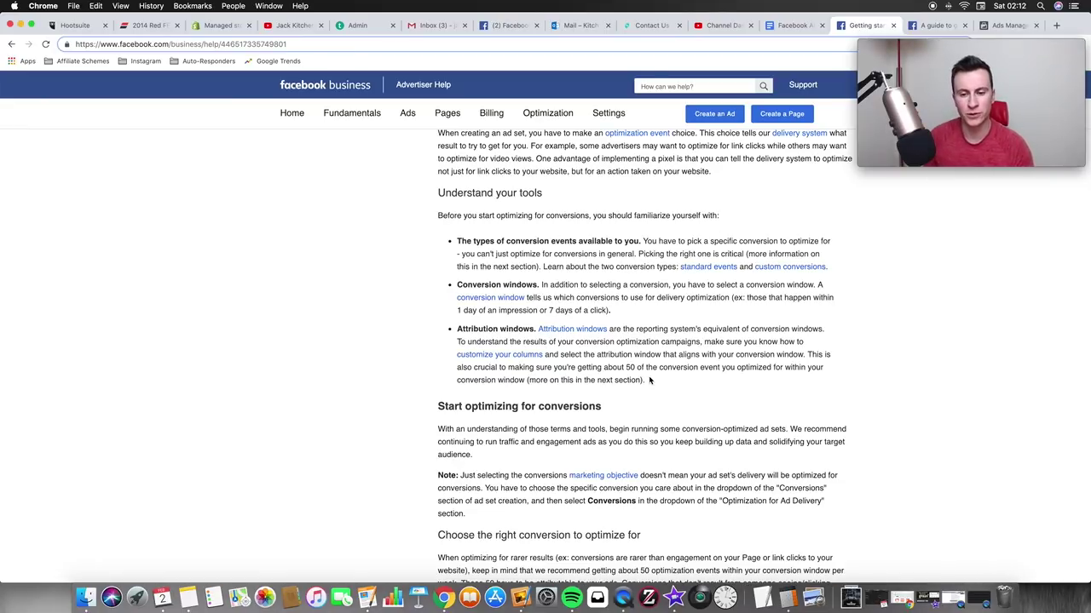
{"action": "left_click_drag", "start_coordinate": [808, 354], "coordinate": [714, 385]}
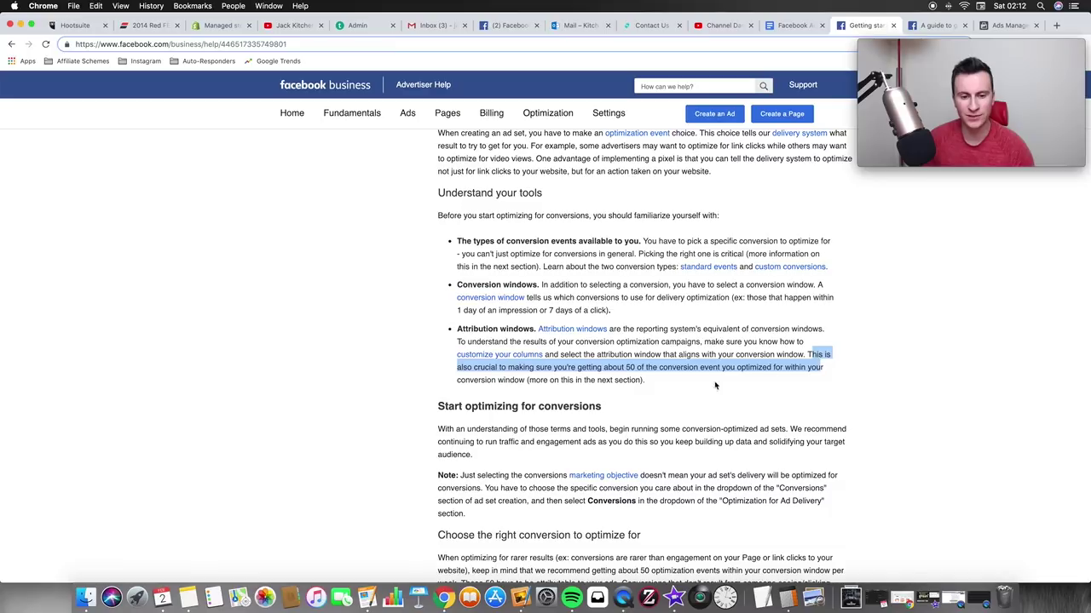
{"action": "left_click", "coordinate": [582, 383]}
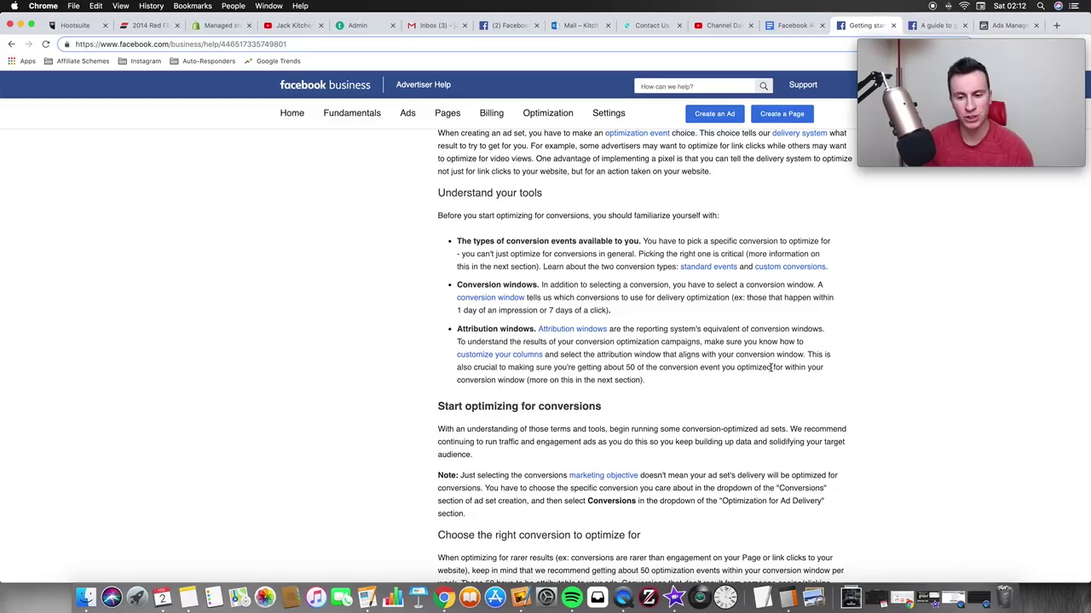
{"action": "left_click_drag", "start_coordinate": [807, 369], "coordinate": [588, 384]}
{"action": "left_click", "coordinate": [588, 384]}
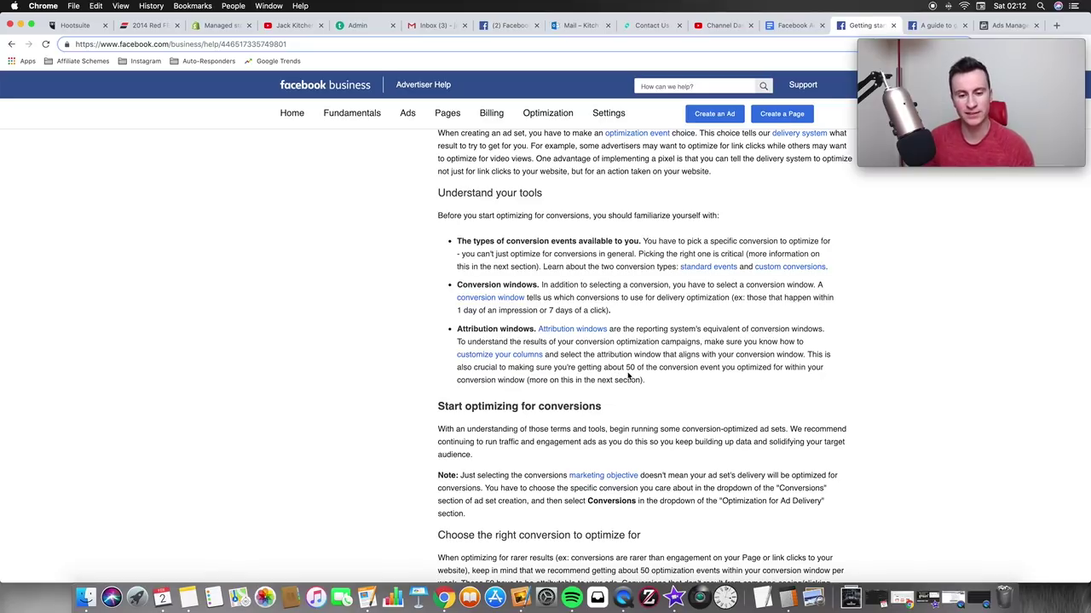
{"action": "scroll", "coordinate": [619, 391], "scroll_direction": "down", "scroll_amount": 1}
{"action": "scroll", "coordinate": [517, 412], "scroll_direction": "down", "scroll_amount": 3}
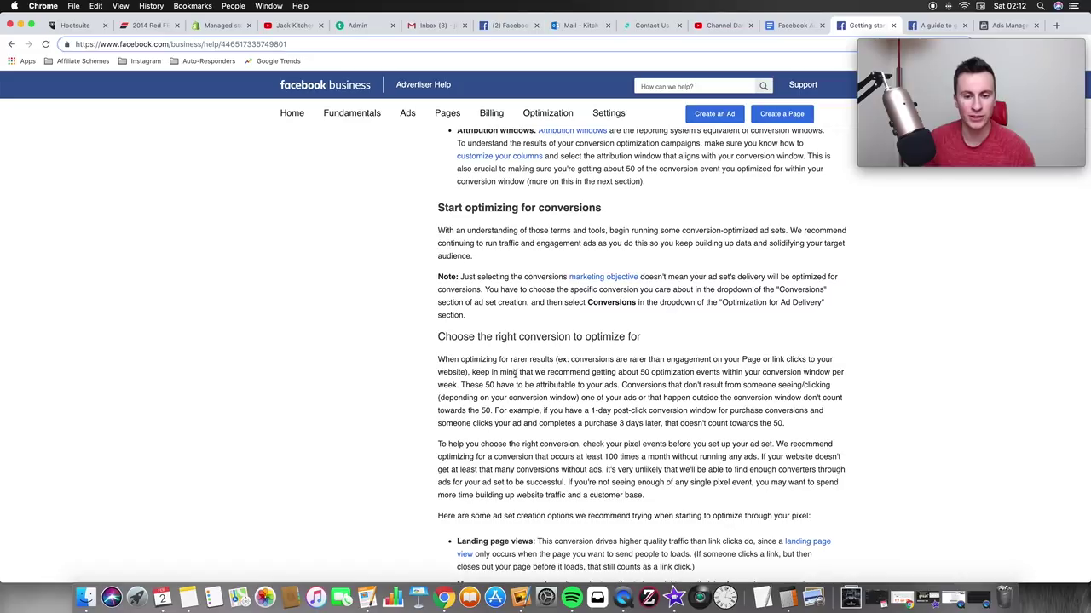
{"action": "left_click_drag", "start_coordinate": [471, 372], "coordinate": [777, 372]}
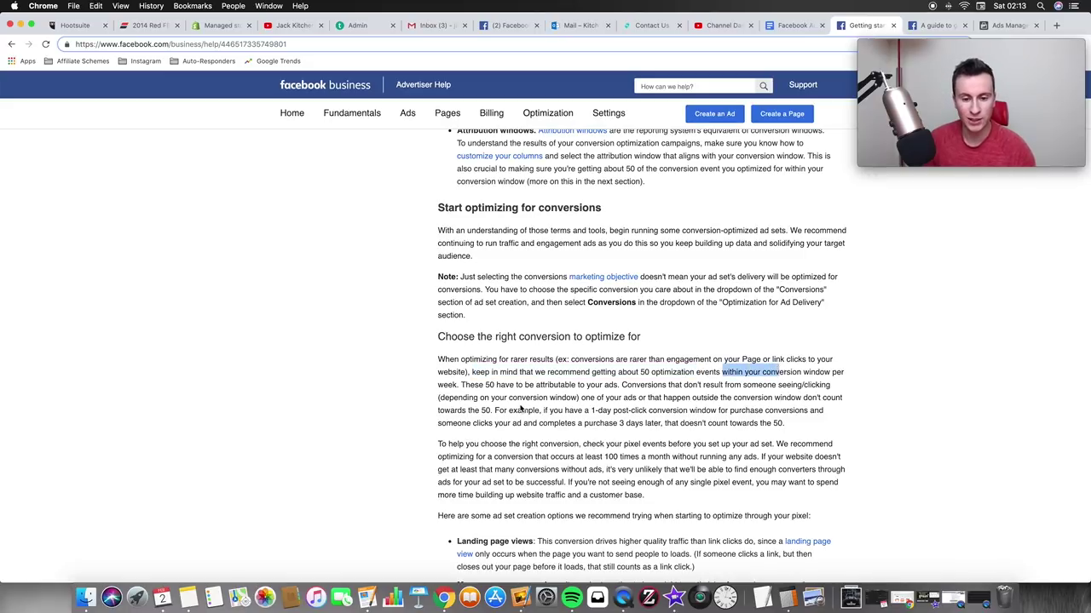
{"action": "scroll", "coordinate": [521, 409], "scroll_direction": "down", "scroll_amount": 2}
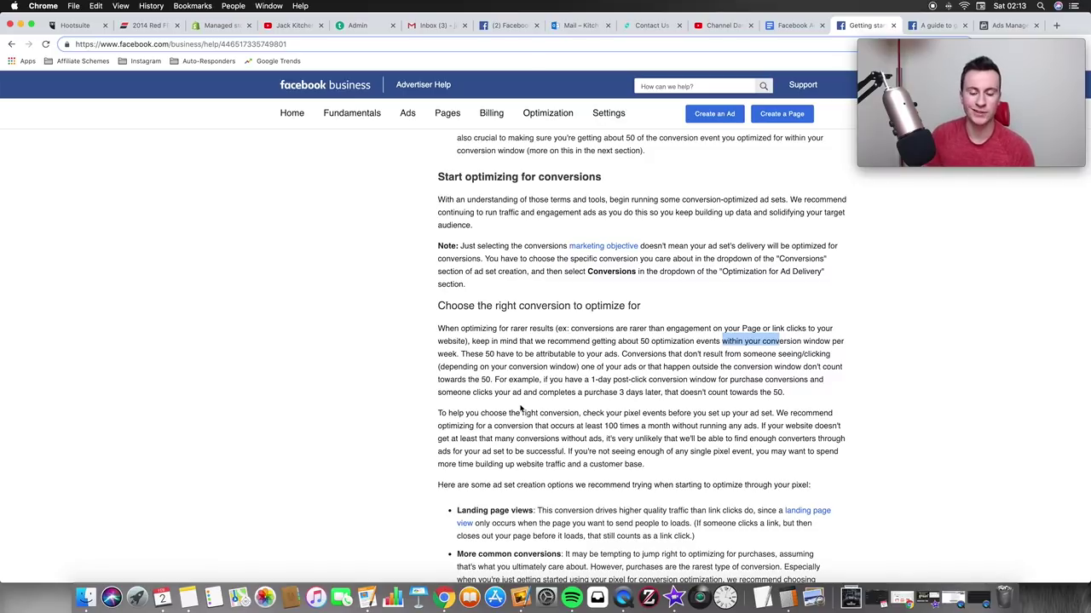
Read the "Solidify your campaign structure" section in the other Facebook help article and return to the testing strategy document.
{"action": "left_click", "coordinate": [933, 26]}
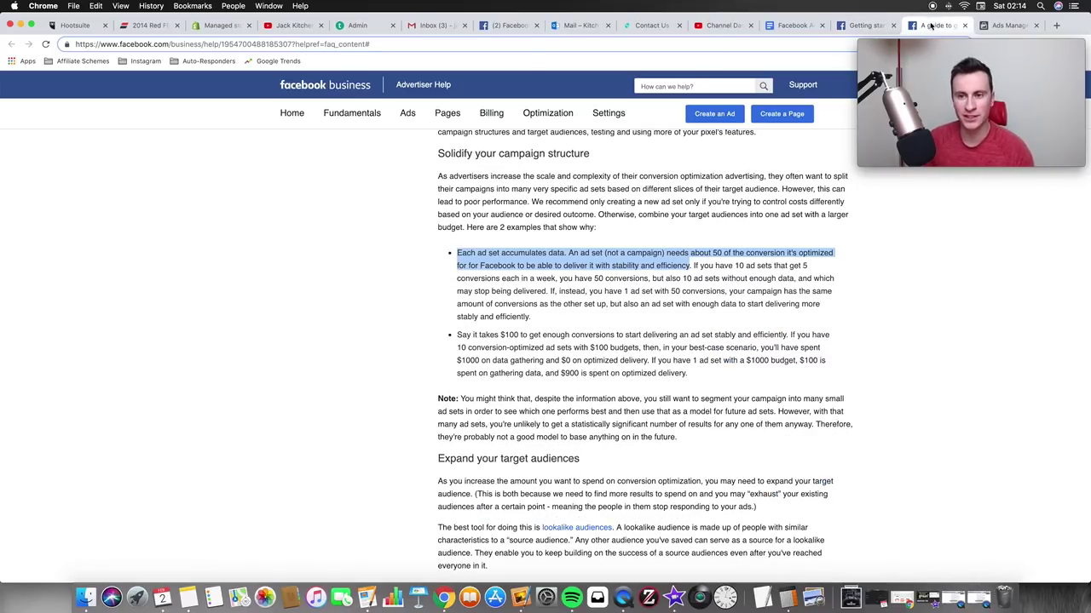
{"action": "left_click", "coordinate": [477, 254]}
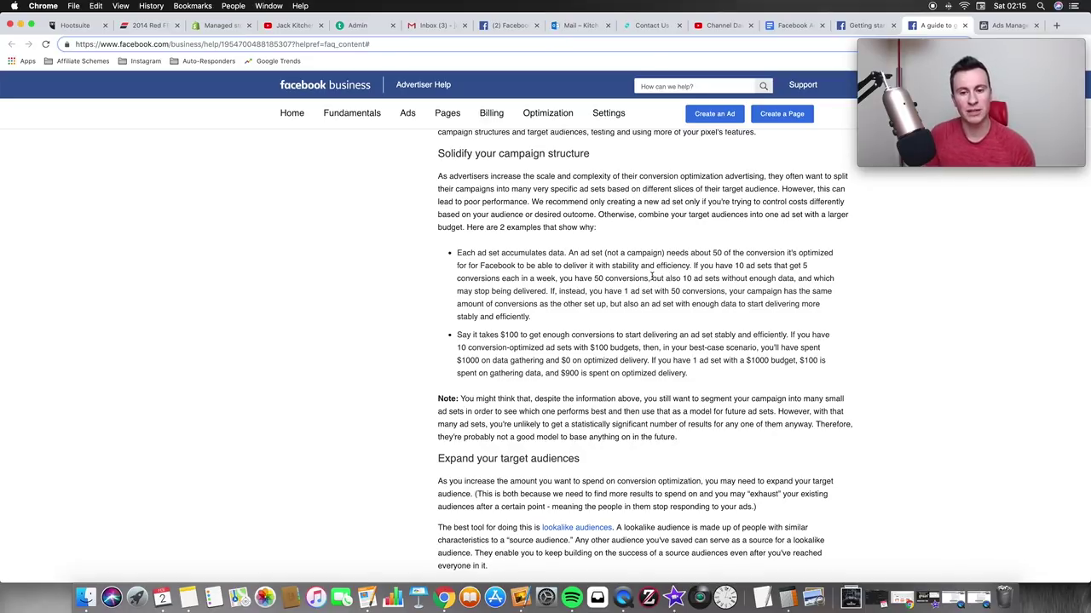
{"action": "key", "text": "ctrl+shift+Tab"}
{"action": "key", "text": "ctrl+shift+Tab"}
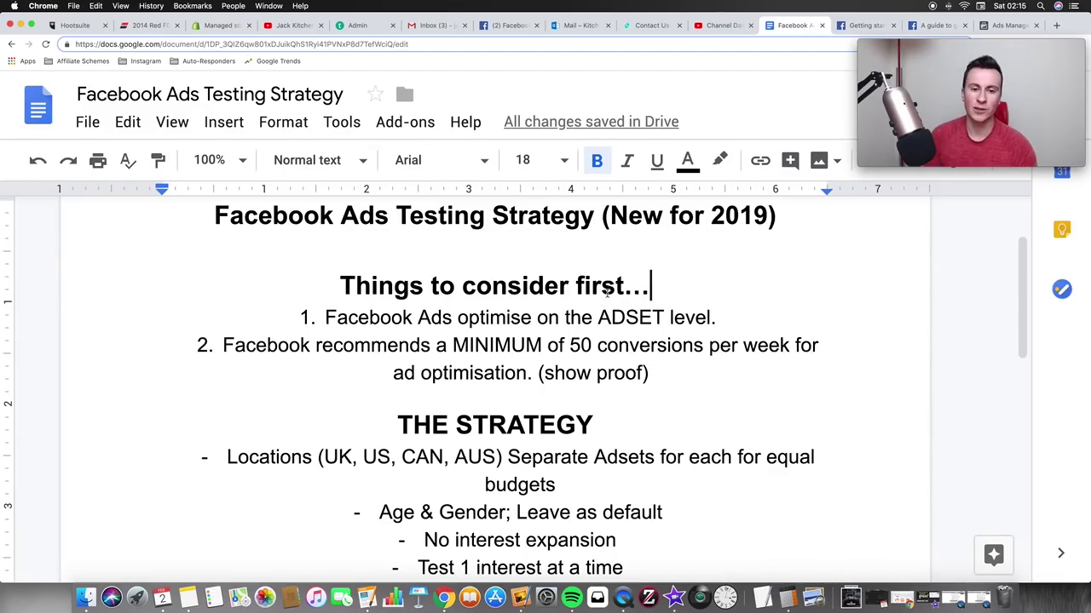
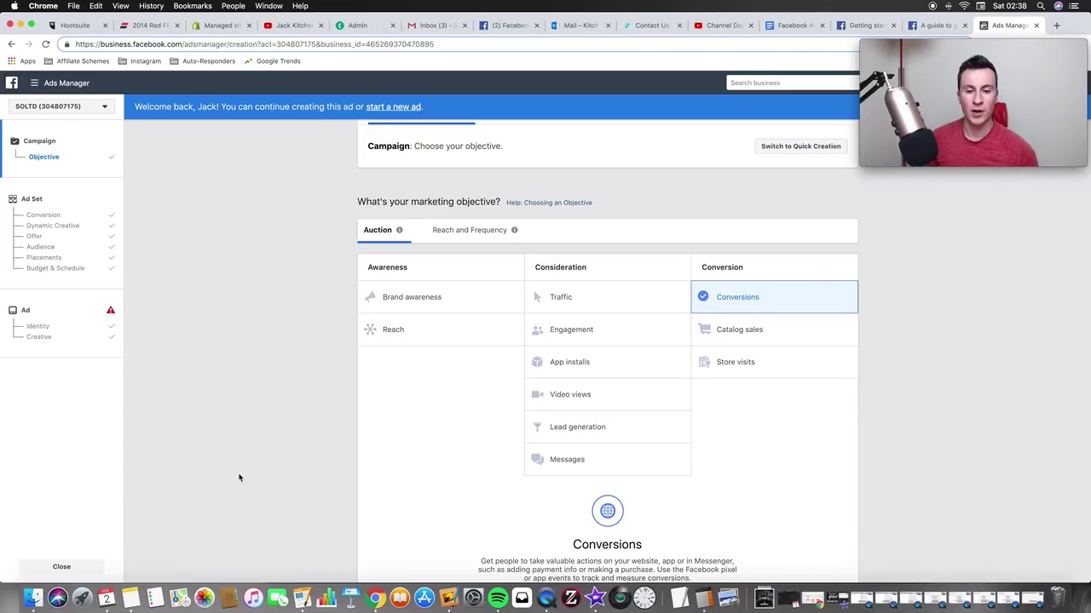
Open the ad set settings of the Conversions campaign and dismiss the welcome-back banner.
{"action": "left_click", "coordinate": [63, 209]}
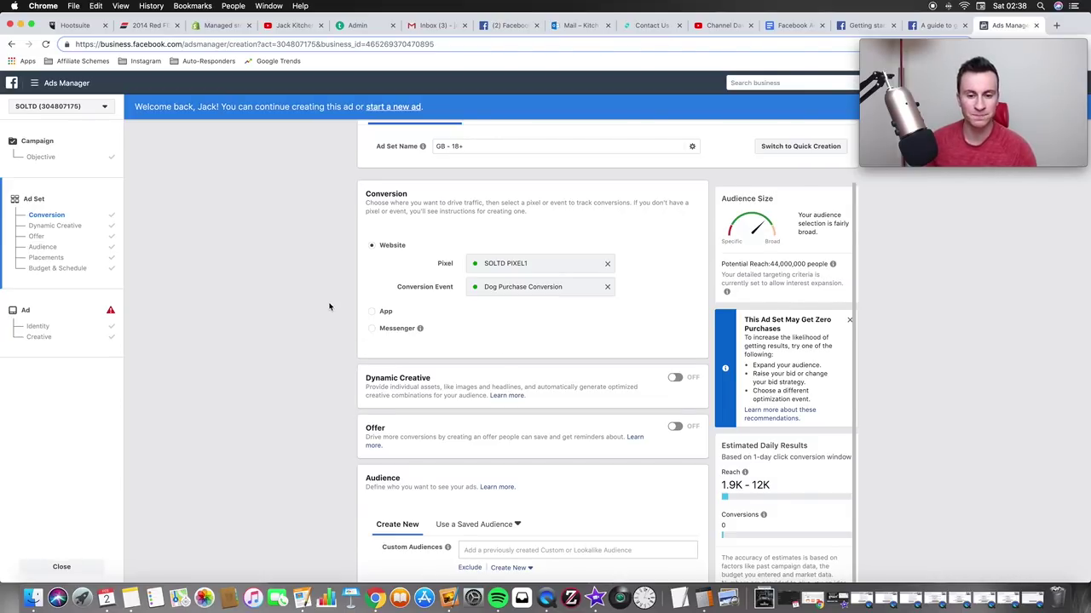
{"action": "scroll", "coordinate": [329, 305], "scroll_direction": "down", "scroll_amount": 4}
{"action": "scroll", "coordinate": [329, 305], "scroll_direction": "down", "scroll_amount": 4}
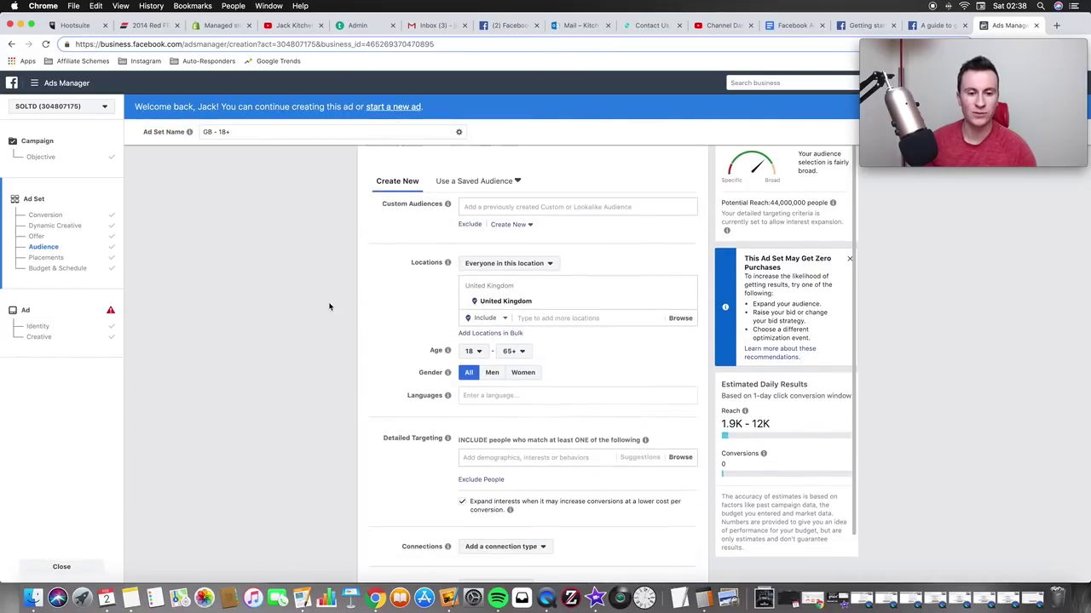
{"action": "scroll", "coordinate": [329, 305], "scroll_direction": "down", "scroll_amount": 1}
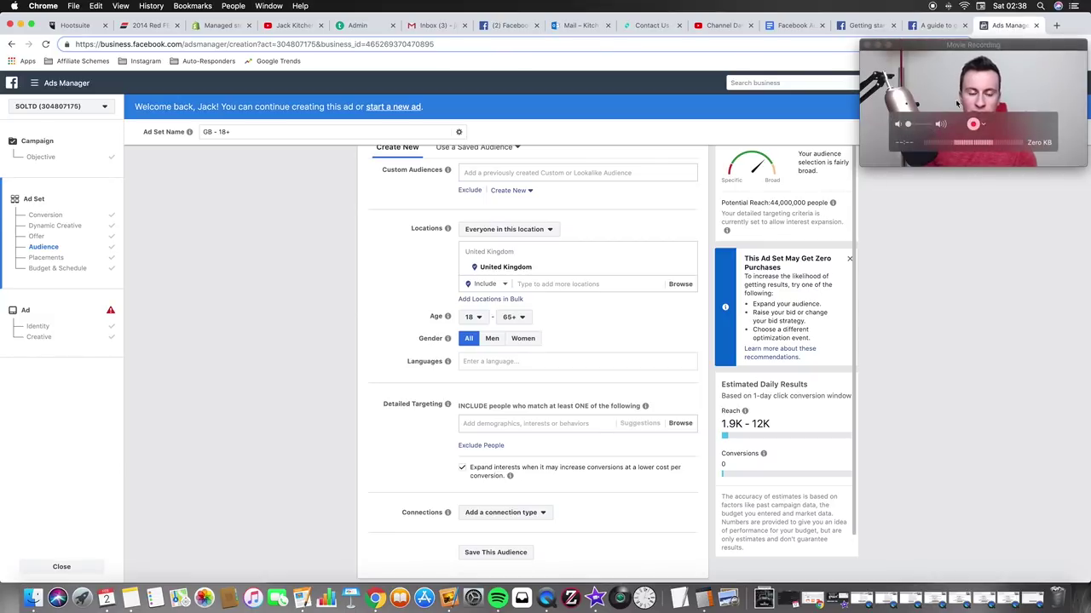
{"action": "scroll", "coordinate": [911, 279], "scroll_direction": "up", "scroll_amount": 5}
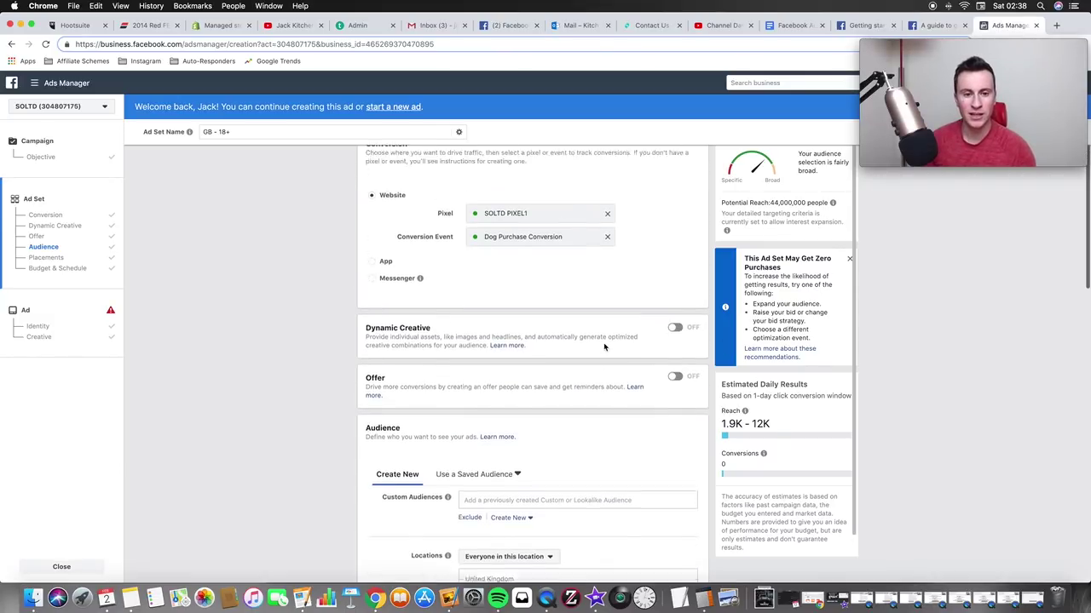
{"action": "left_click_drag", "start_coordinate": [932, 49], "coordinate": [931, 152]}
{"action": "left_click", "coordinate": [1076, 107]}
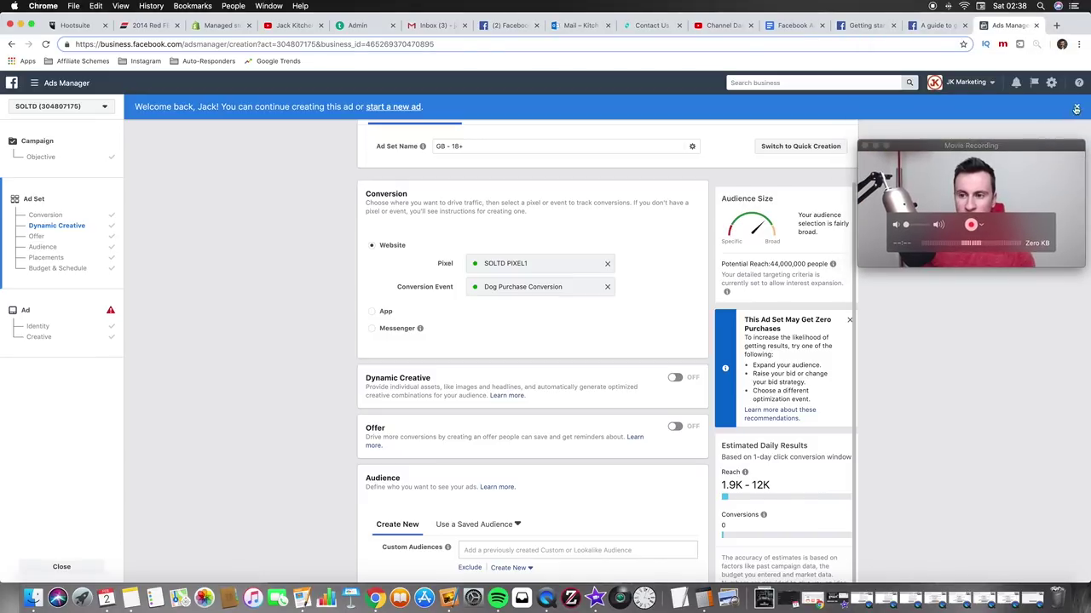
{"action": "left_click", "coordinate": [1076, 107]}
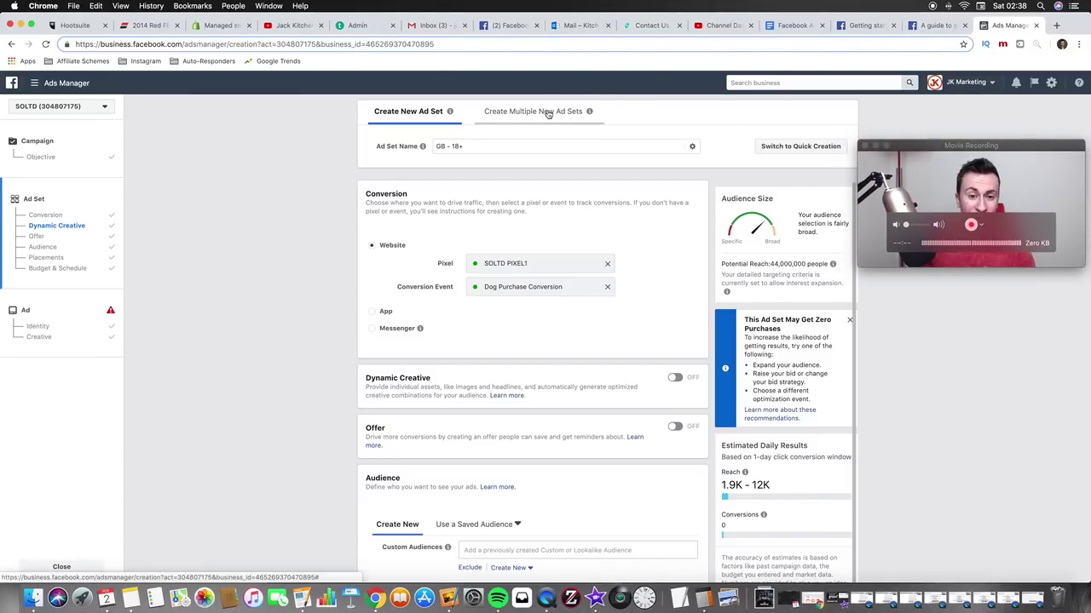
{"action": "left_click_drag", "start_coordinate": [939, 150], "coordinate": [938, 49]}
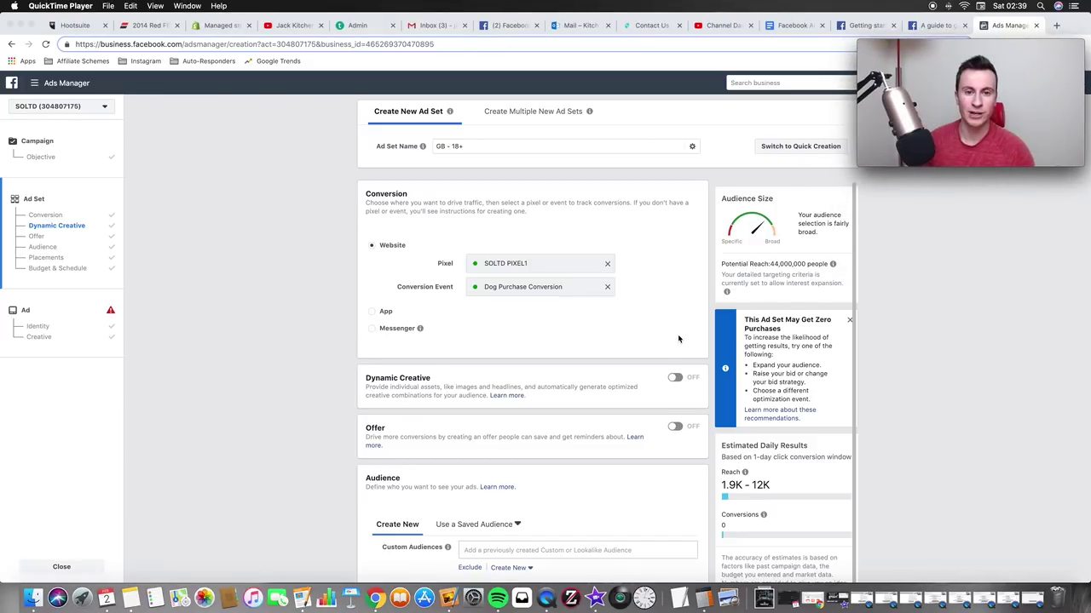
Examine the ad set's conversion, dynamic creative, offer and audience settings down to the detailed targeting.
{"action": "left_click", "coordinate": [304, 331]}
{"action": "scroll", "coordinate": [305, 332], "scroll_direction": "down", "scroll_amount": 2}
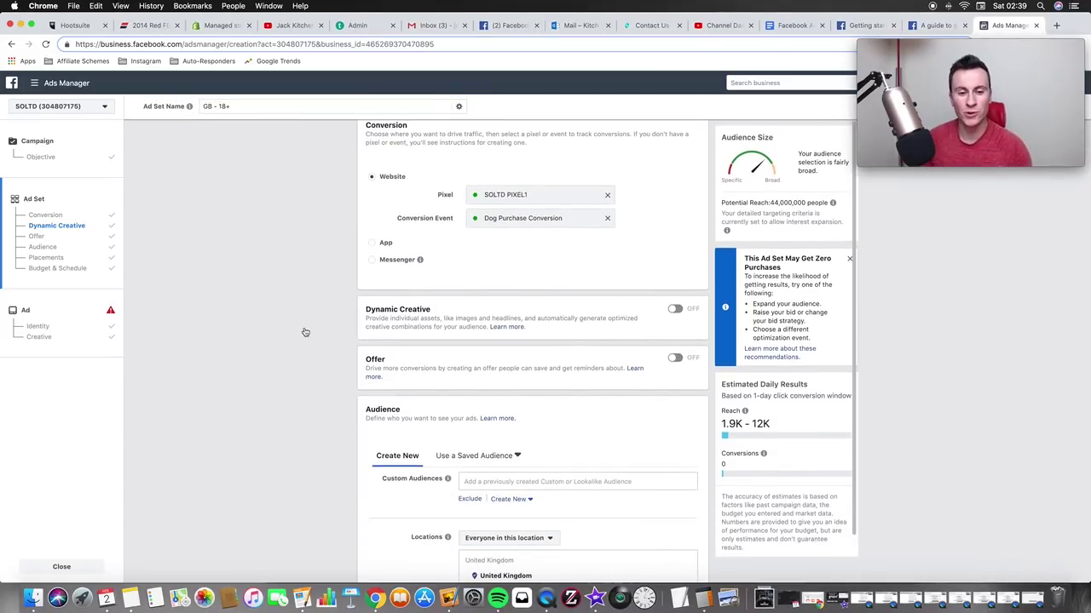
{"action": "scroll", "coordinate": [305, 331], "scroll_direction": "down", "scroll_amount": 3}
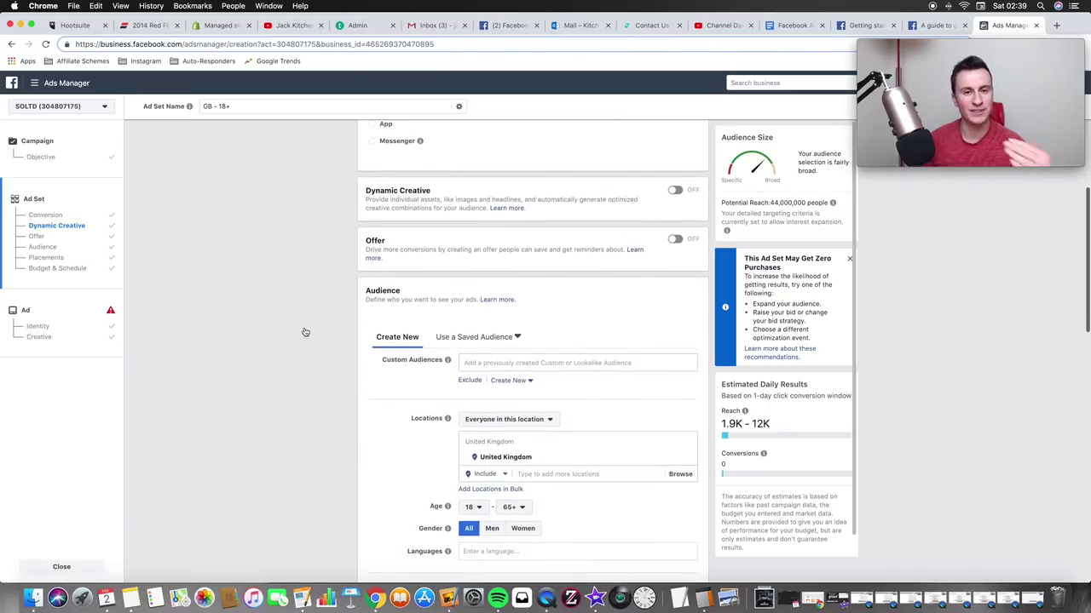
{"action": "scroll", "coordinate": [309, 337], "scroll_direction": "down", "scroll_amount": 4}
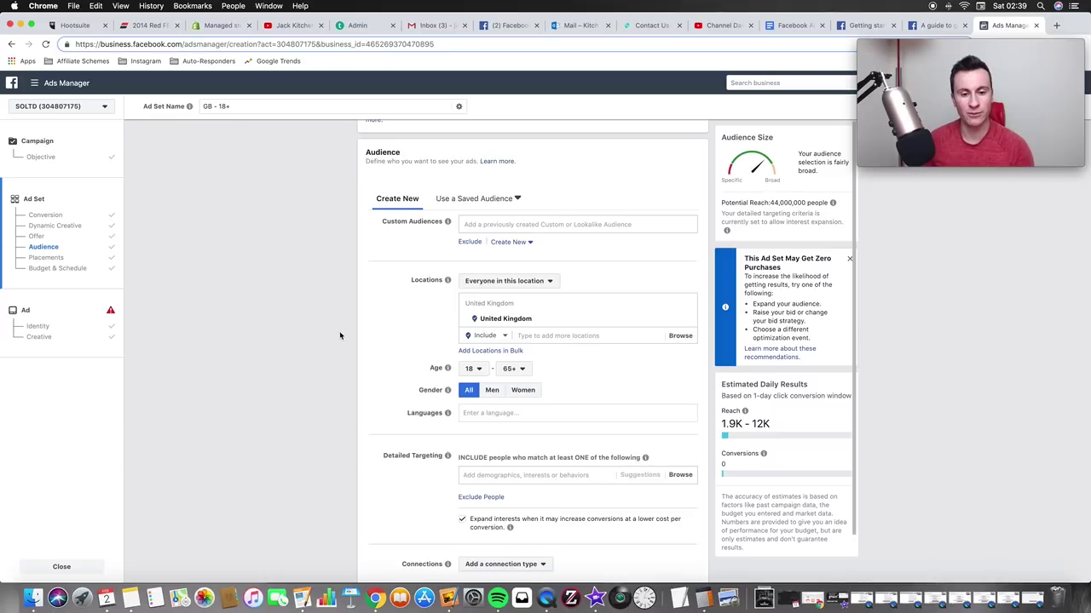
{"action": "scroll", "coordinate": [340, 335], "scroll_direction": "down", "scroll_amount": 1}
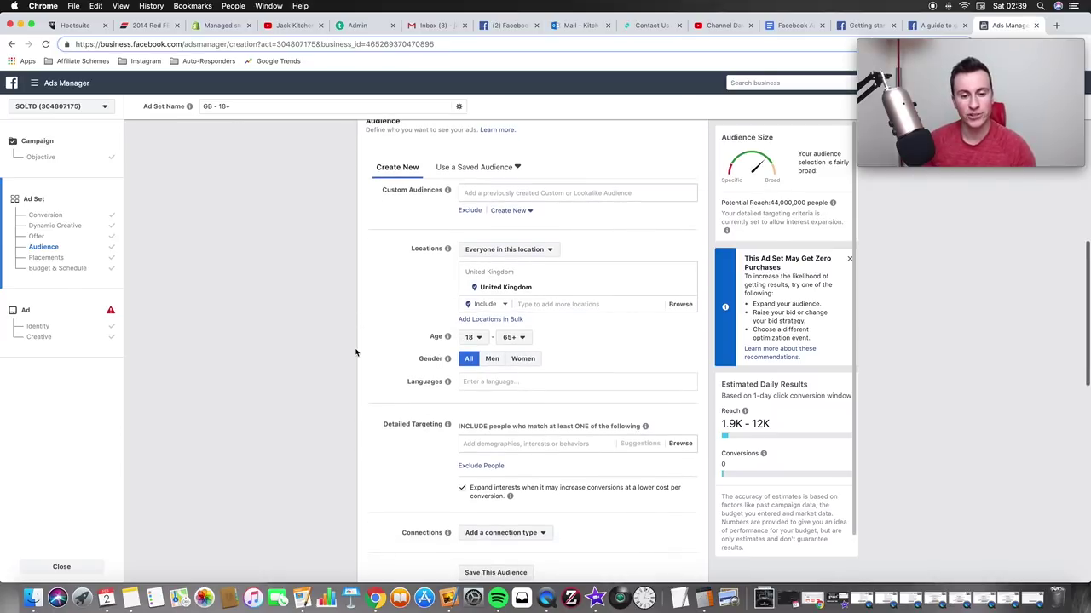
{"action": "scroll", "coordinate": [356, 352], "scroll_direction": "down", "scroll_amount": 4}
{"action": "scroll", "coordinate": [406, 300], "scroll_direction": "down", "scroll_amount": 1}
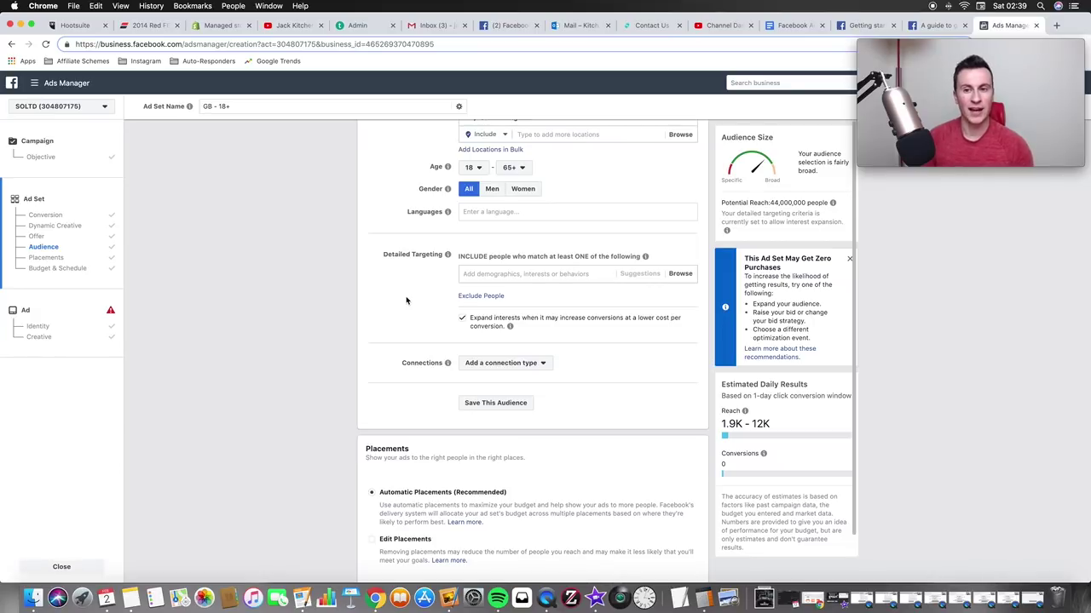
Check the strategy document for targeting rules, highlighting "No interest expansion" and "Test 1 interest at a time".
{"action": "left_click", "coordinate": [792, 25]}
{"action": "scroll", "coordinate": [370, 391], "scroll_direction": "down", "scroll_amount": 1}
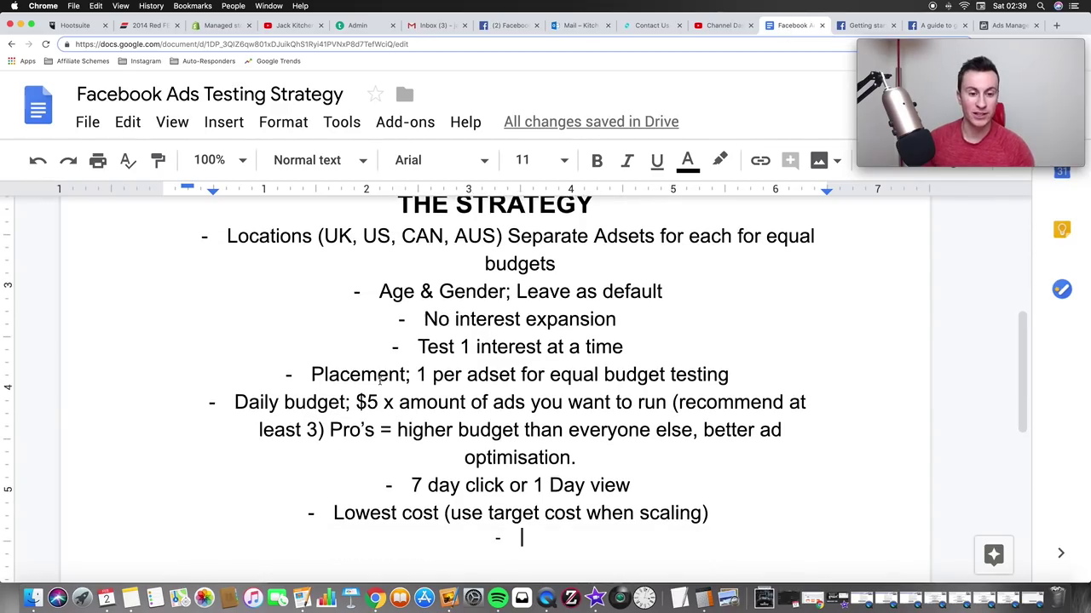
{"action": "left_click_drag", "start_coordinate": [424, 318], "coordinate": [638, 344]}
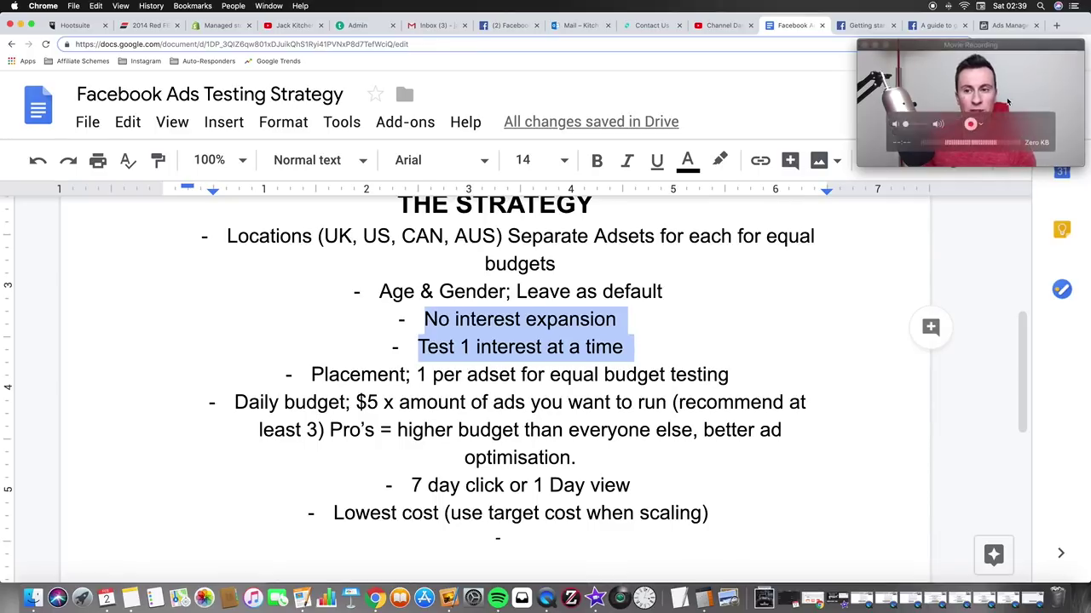
Return to Ads Manager, turn off interest expansion for the ad set and include the Pets interest "Dogs" in its detailed targeting.
{"action": "left_click", "coordinate": [1008, 25]}
{"action": "left_click", "coordinate": [462, 317]}
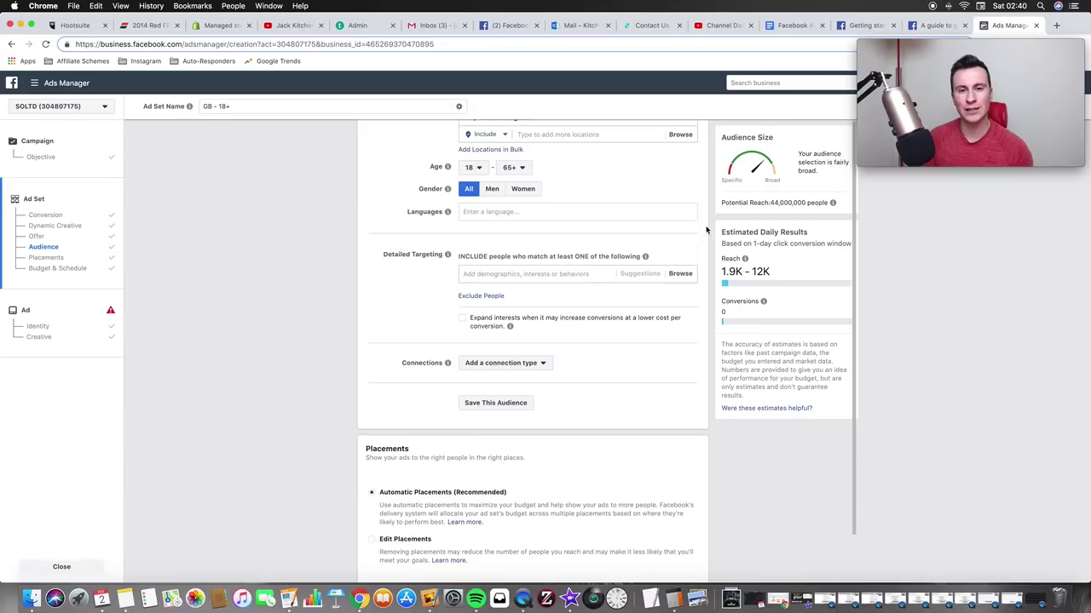
{"action": "left_click", "coordinate": [571, 275]}
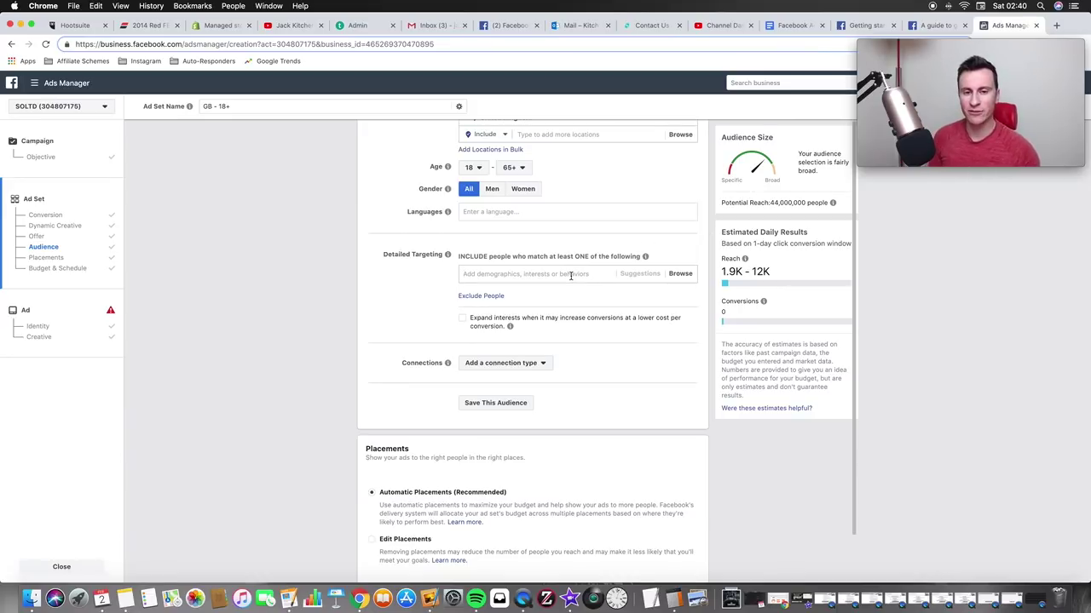
{"action": "type", "text": "dog"}
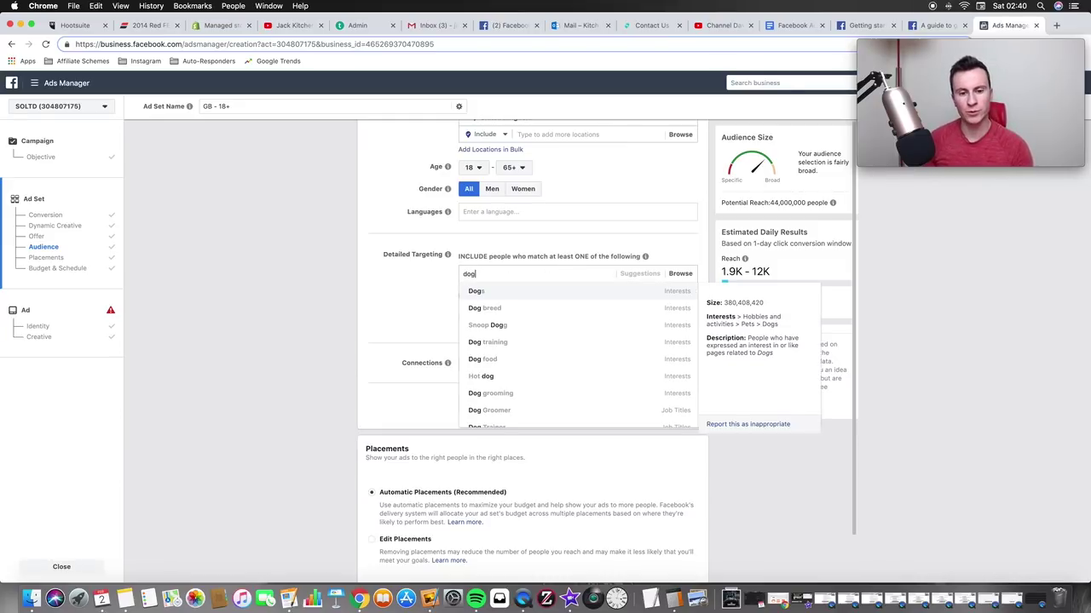
{"action": "left_click", "coordinate": [545, 295]}
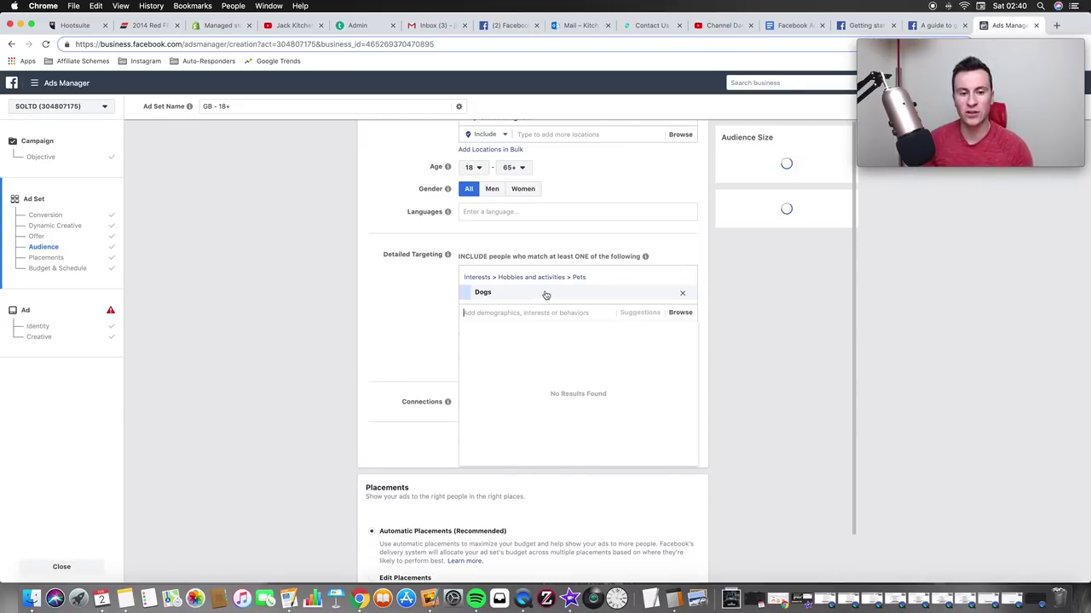
{"action": "left_click", "coordinate": [390, 315]}
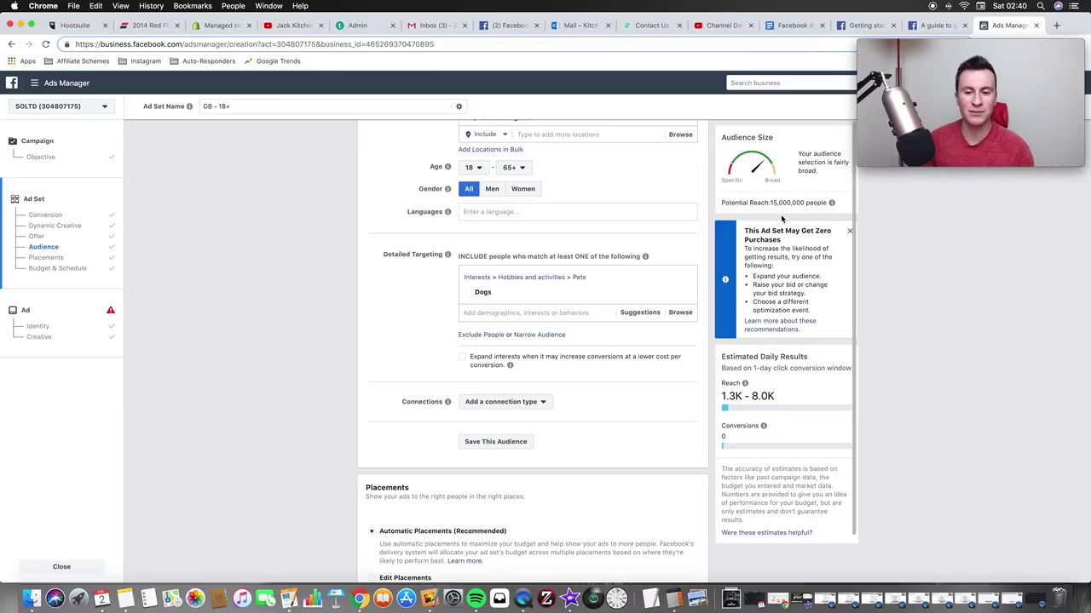
{"action": "scroll", "coordinate": [569, 290], "scroll_direction": "down", "scroll_amount": 10}
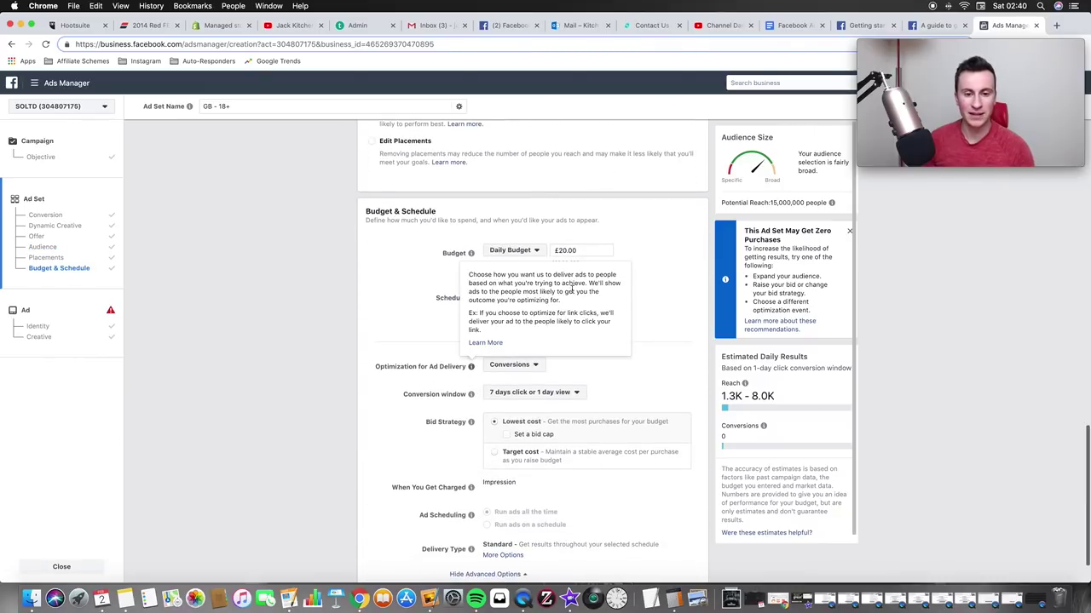
{"action": "scroll", "coordinate": [597, 286], "scroll_direction": "up", "scroll_amount": 10}
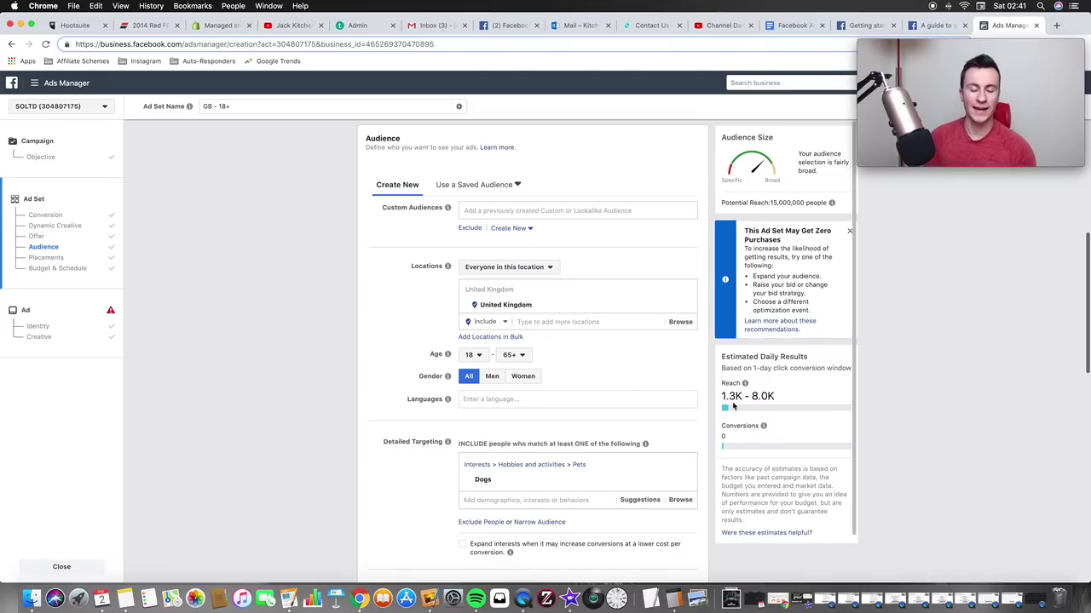
Narrow the detailed targeting so people must also match the interest "Dogs Today Magazine".
{"action": "scroll", "coordinate": [310, 340], "scroll_direction": "down", "scroll_amount": 1}
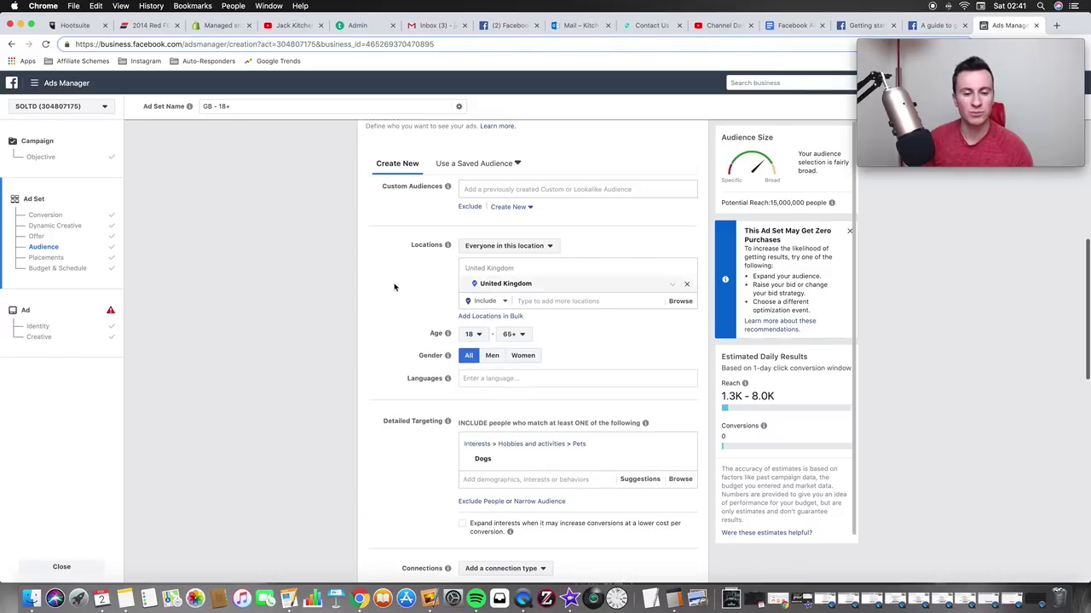
{"action": "scroll", "coordinate": [362, 305], "scroll_direction": "down", "scroll_amount": 2}
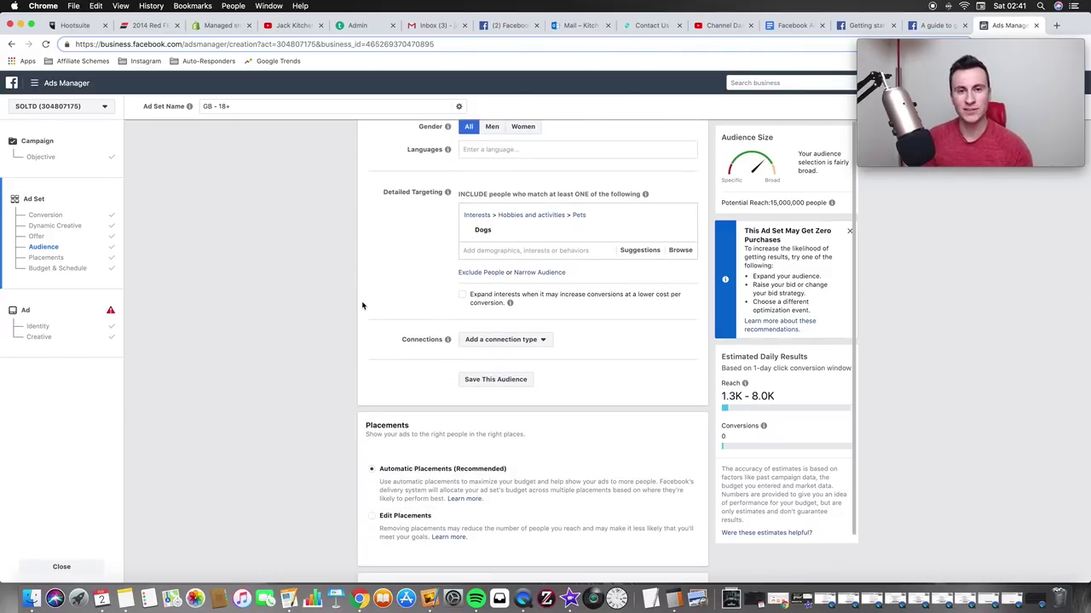
{"action": "left_click", "coordinate": [550, 273]}
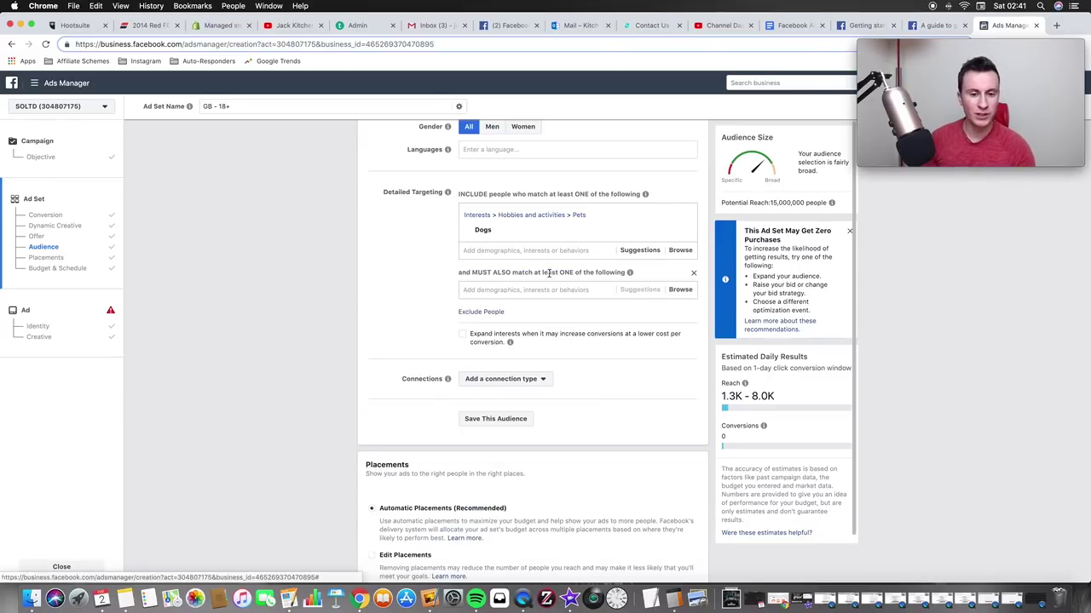
{"action": "left_click", "coordinate": [488, 300]}
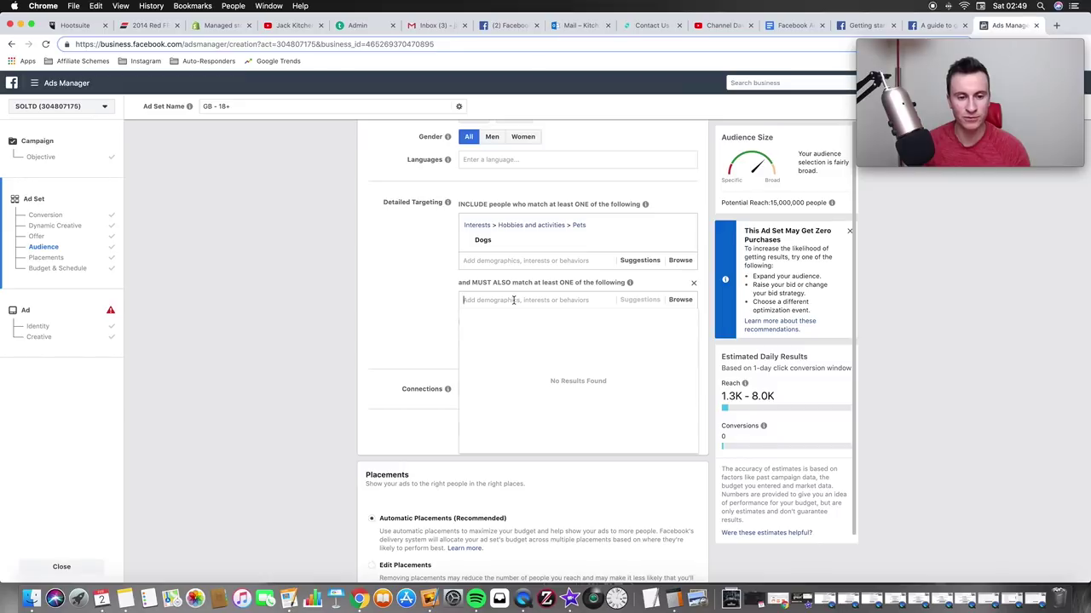
{"action": "type", "text": "dogs "}
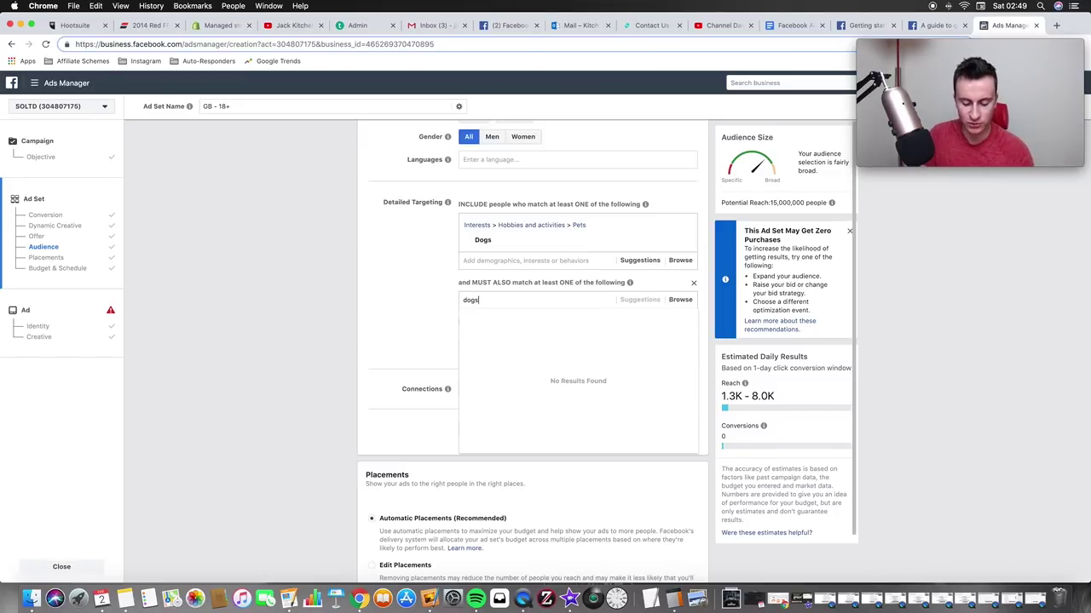
{"action": "type", "text": "today mag"}
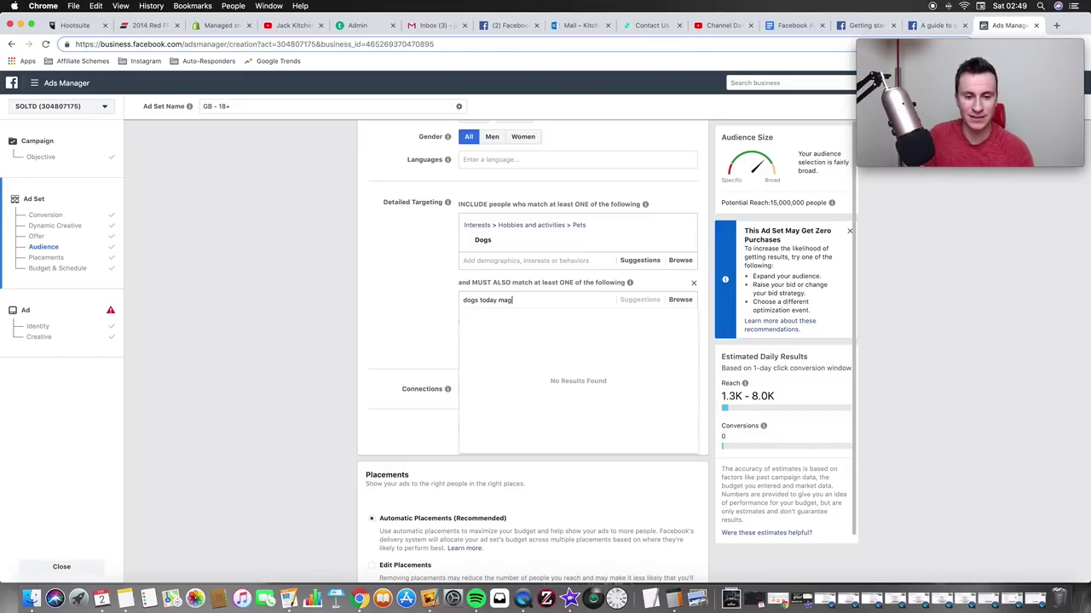
{"action": "type", "text": "azine"}
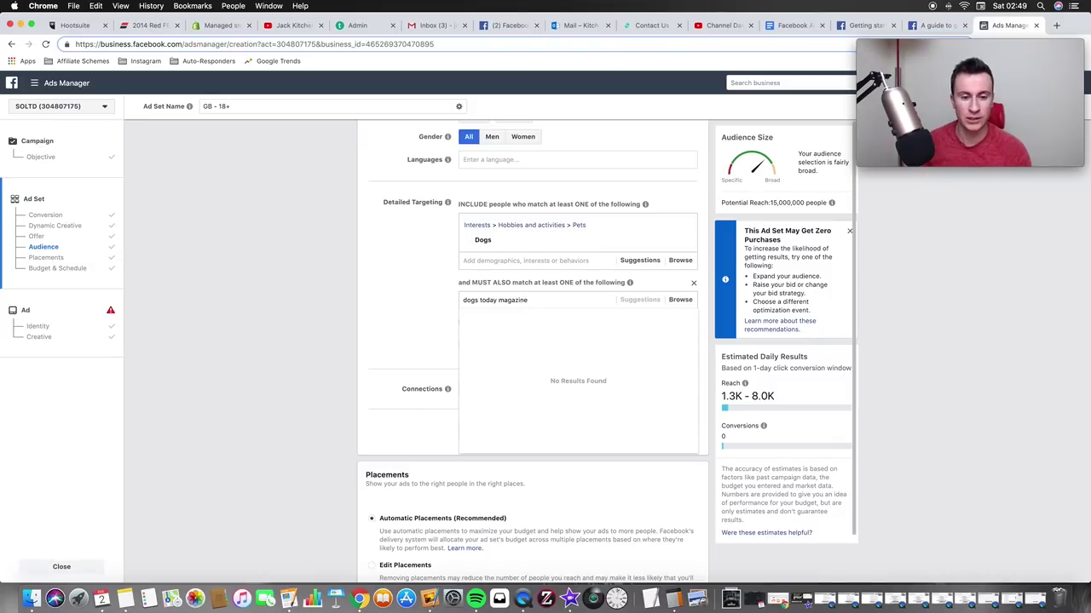
{"action": "left_click", "coordinate": [542, 316]}
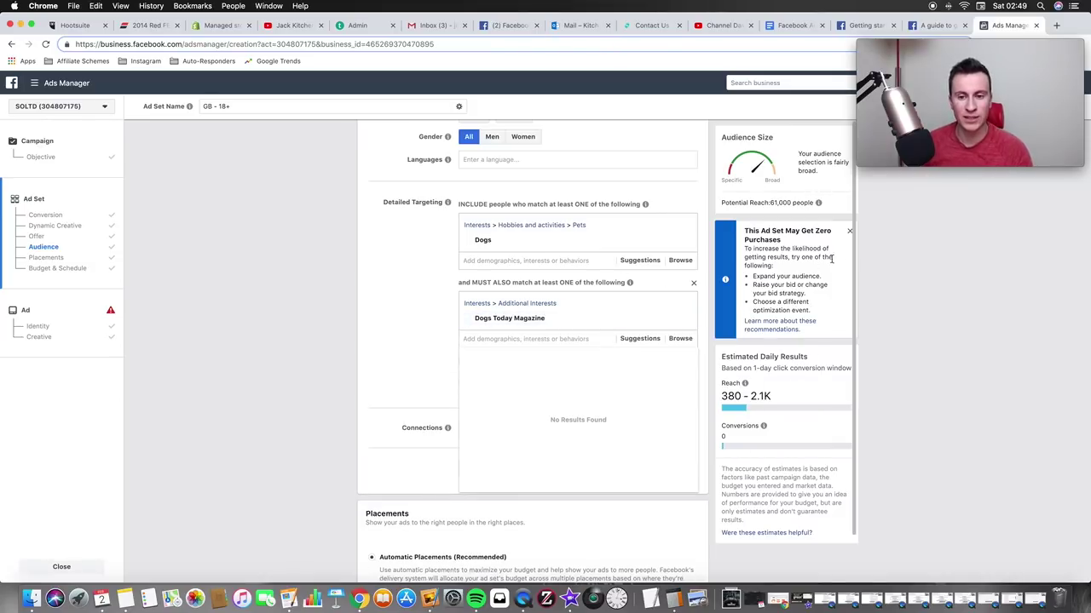
{"action": "left_click", "coordinate": [339, 331]}
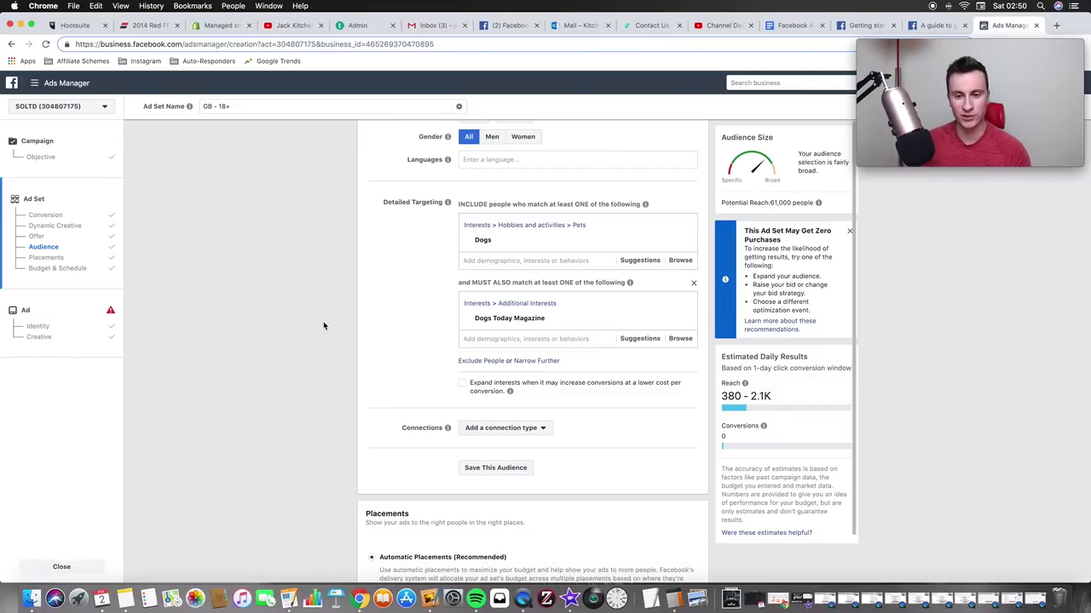
Remove "Dogs Today Magazine" from the must-also-match targeting and add the same interest again.
{"action": "left_click", "coordinate": [682, 322]}
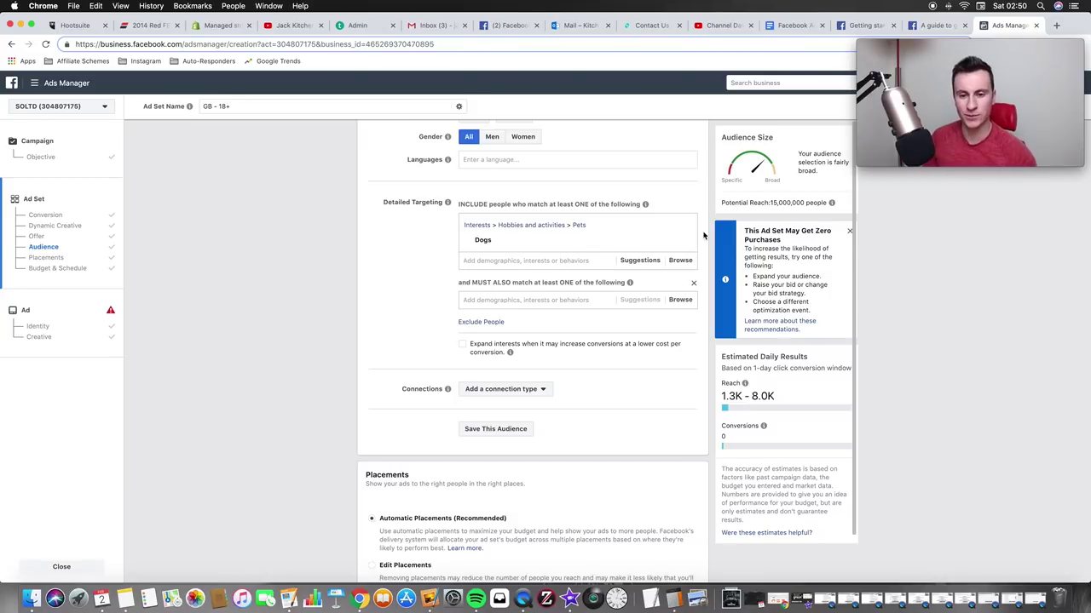
{"action": "left_click", "coordinate": [506, 301]}
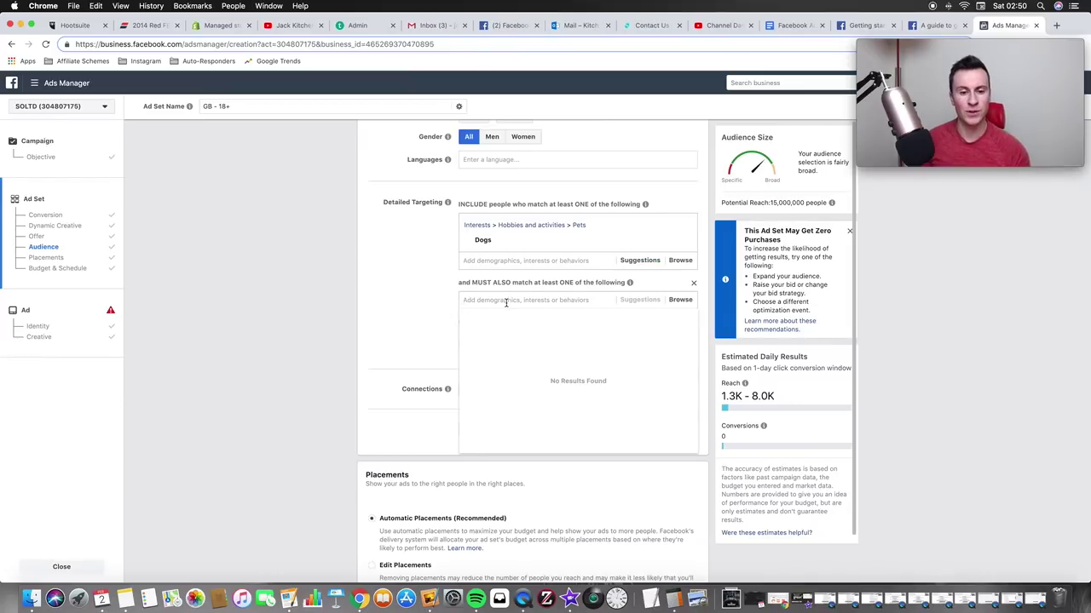
{"action": "type", "text": "dpo"}
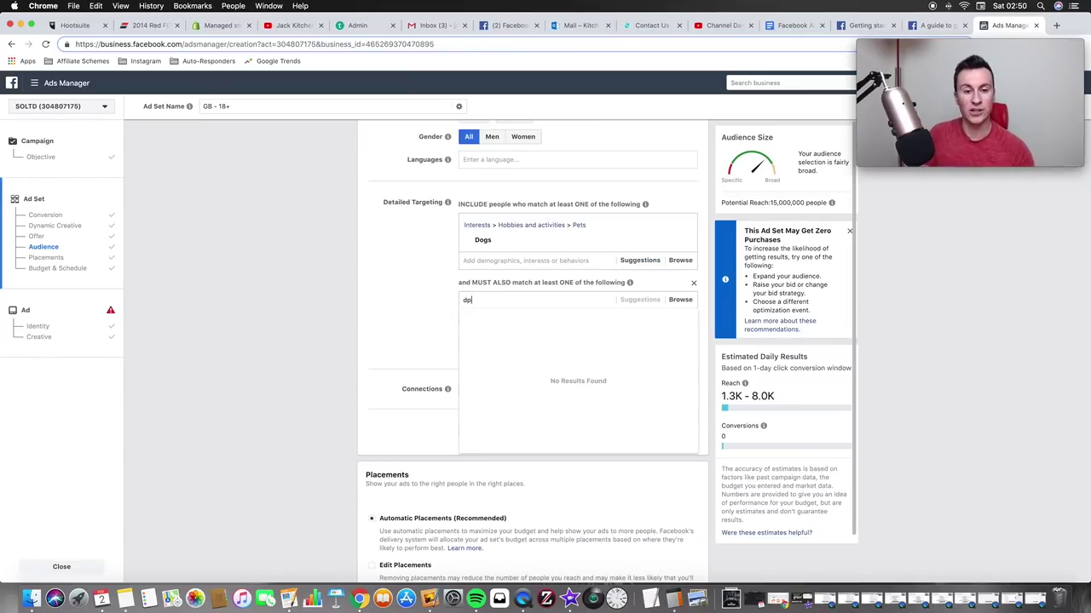
{"action": "key", "text": "BackSpace"}
{"action": "type", "text": "ogs t"}
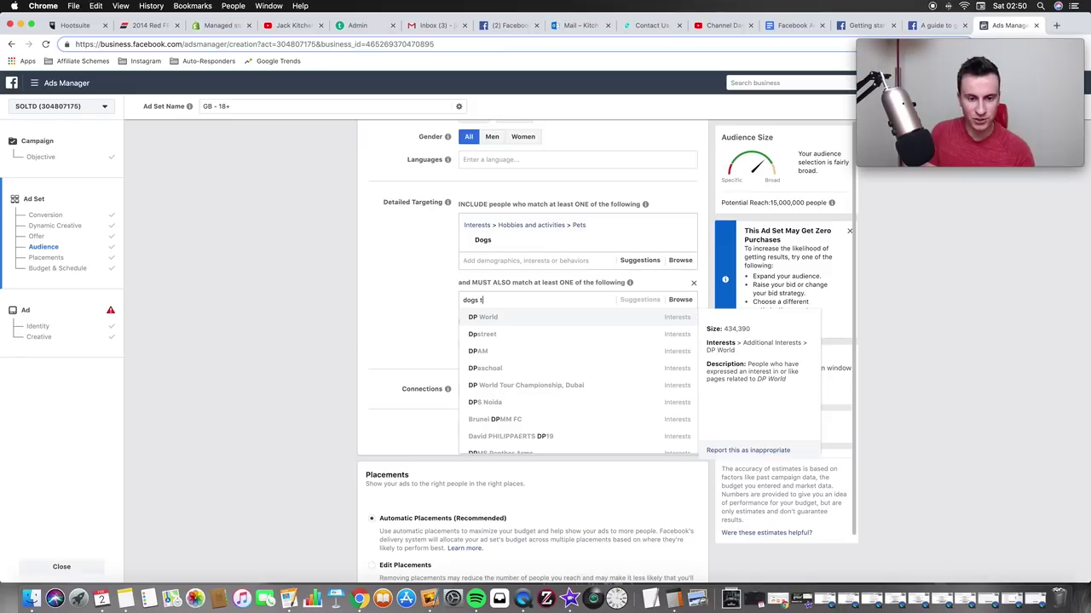
{"action": "type", "text": "oday ma"}
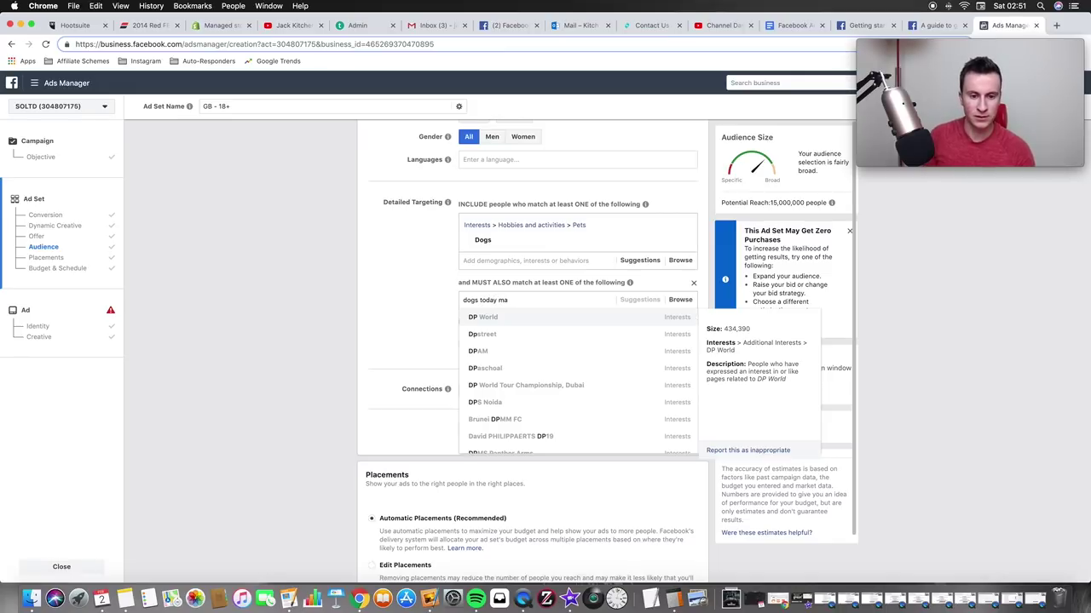
{"action": "left_click", "coordinate": [521, 317]}
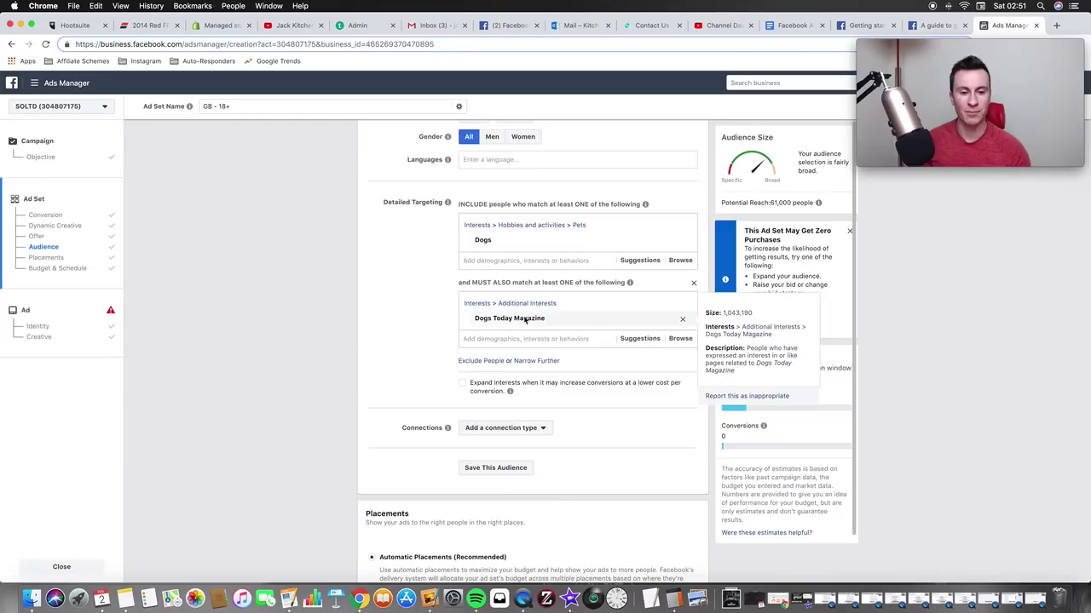
Switch the ad set to edited placements and keep only Facebook Feeds, clearing all Instagram, Audience Network and Messenger placements.
{"action": "scroll", "coordinate": [372, 323], "scroll_direction": "down", "scroll_amount": 5}
{"action": "left_click", "coordinate": [373, 321]}
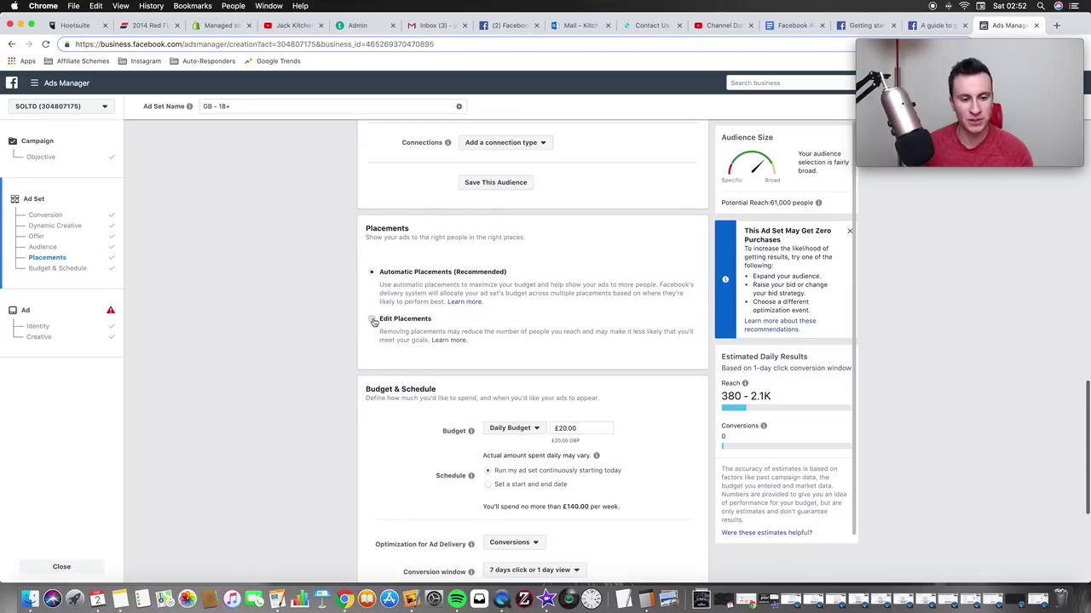
{"action": "scroll", "coordinate": [318, 348], "scroll_direction": "down", "scroll_amount": 5}
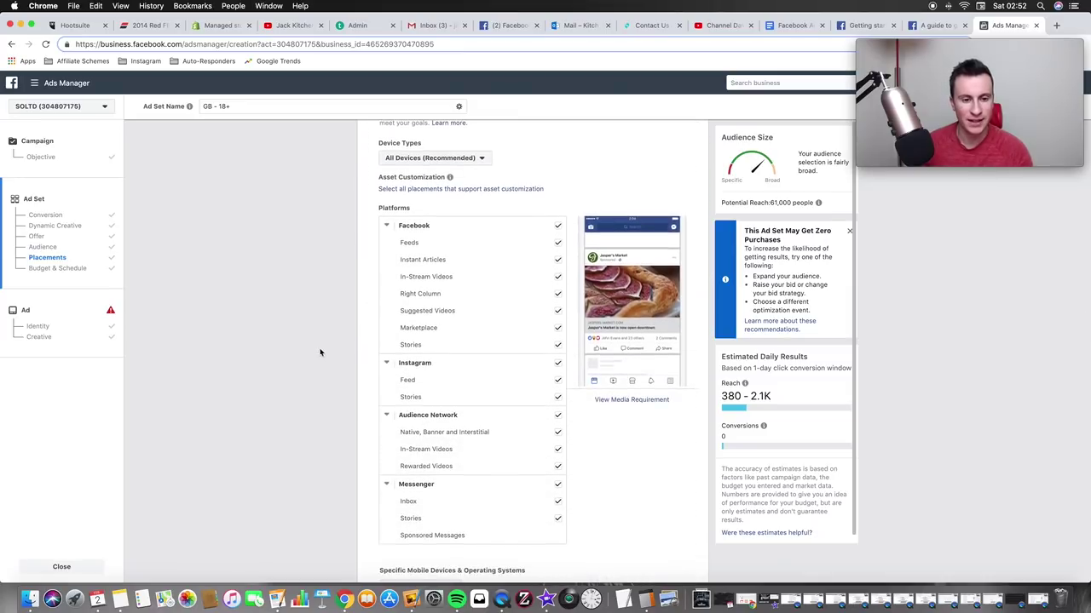
{"action": "left_click", "coordinate": [558, 225]}
{"action": "left_click", "coordinate": [559, 390]}
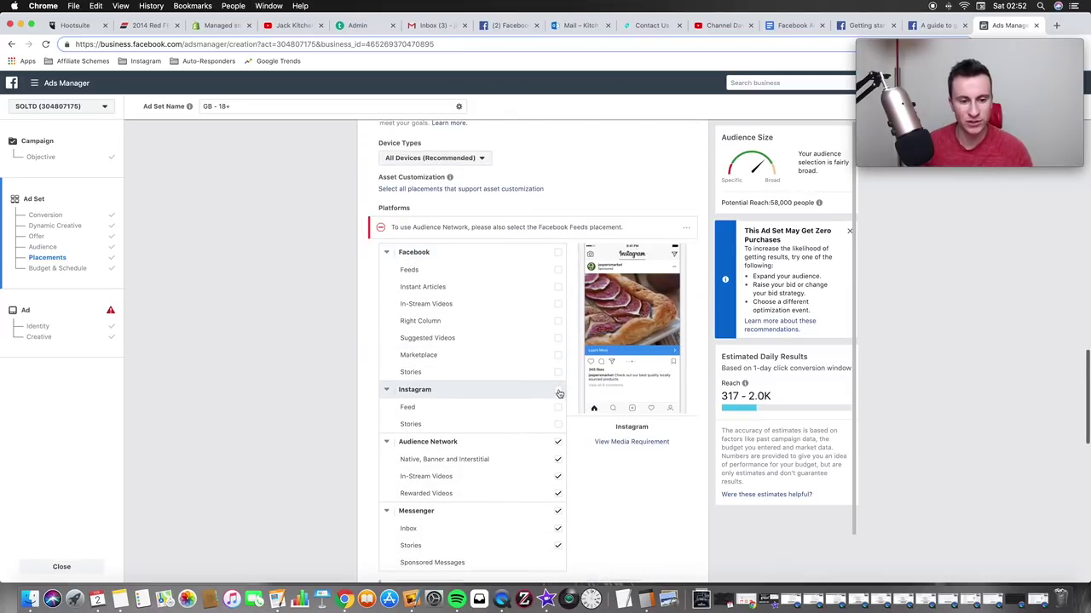
{"action": "scroll", "coordinate": [559, 390], "scroll_direction": "down", "scroll_amount": 1}
{"action": "left_click", "coordinate": [558, 373]}
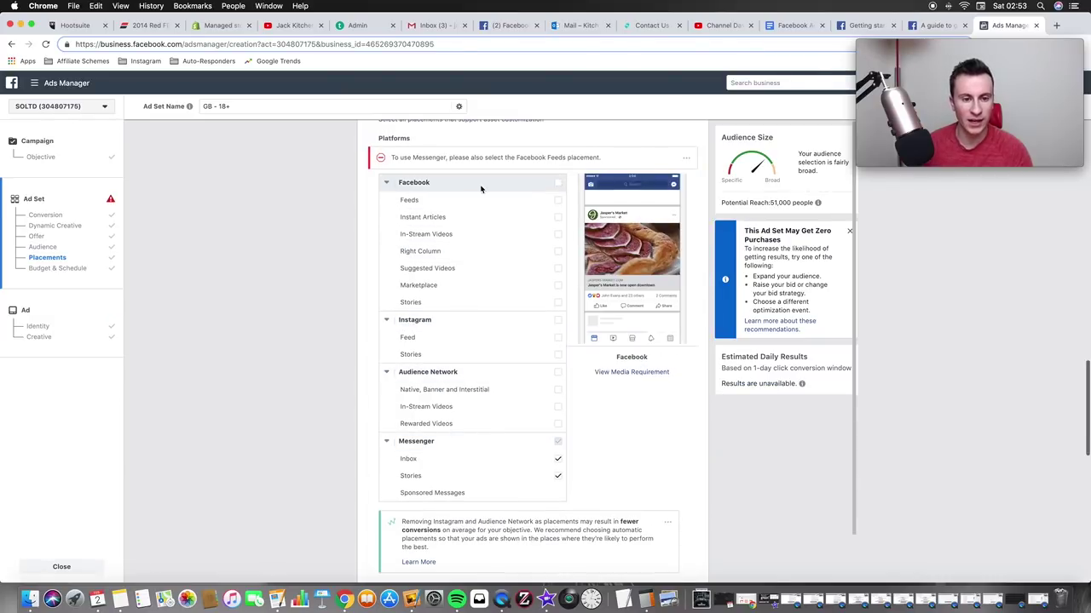
{"action": "left_click", "coordinate": [561, 201]}
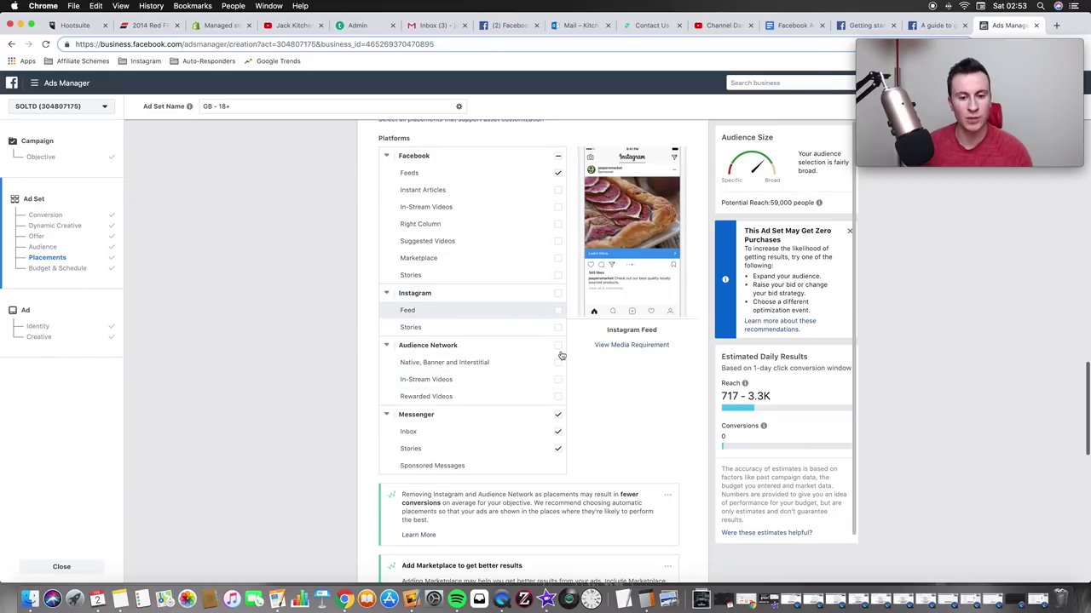
{"action": "left_click", "coordinate": [557, 414]}
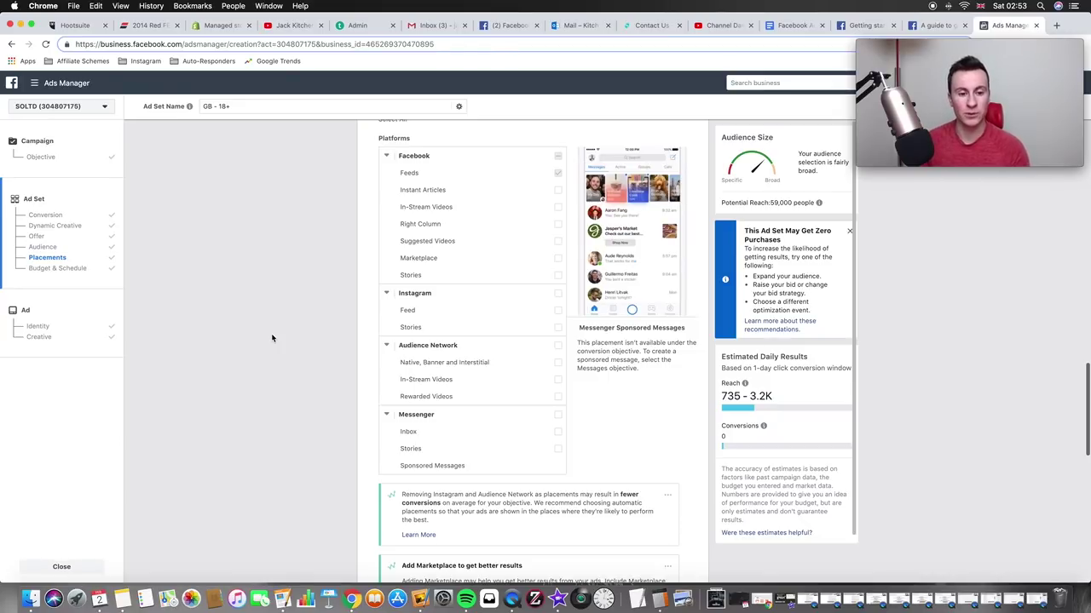
Go to the ad set's daily budget amount and check the daily budget rule in the strategy document.
{"action": "scroll", "coordinate": [287, 299], "scroll_direction": "up", "scroll_amount": 1}
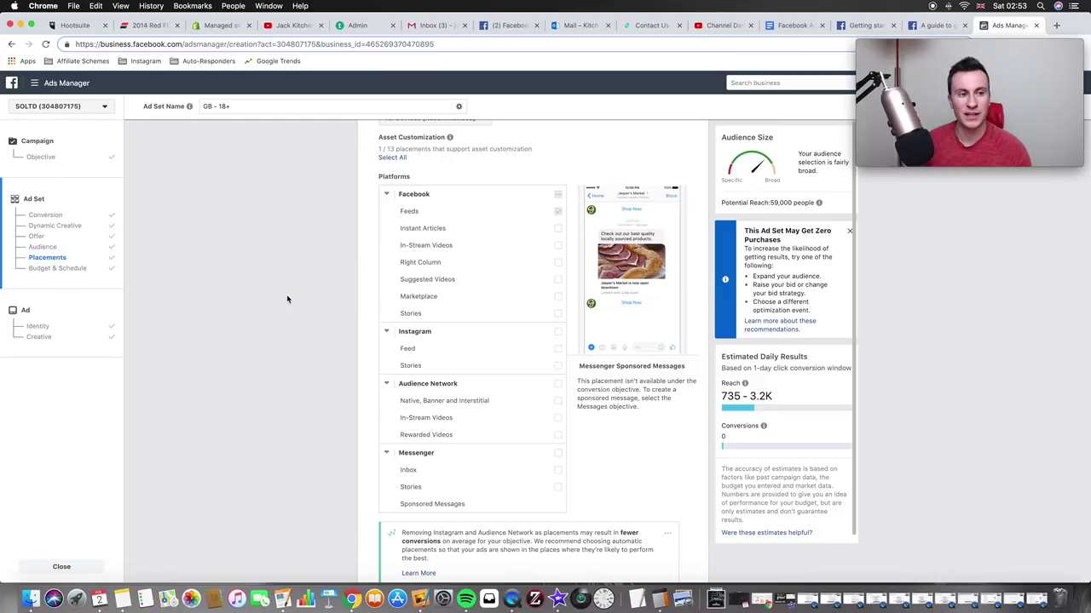
{"action": "scroll", "coordinate": [306, 271], "scroll_direction": "down", "scroll_amount": 2}
{"action": "scroll", "coordinate": [308, 271], "scroll_direction": "down", "scroll_amount": 8}
{"action": "scroll", "coordinate": [411, 328], "scroll_direction": "down", "scroll_amount": 3}
{"action": "left_click", "coordinate": [520, 275]}
{"action": "left_click", "coordinate": [576, 271]}
{"action": "left_click_drag", "start_coordinate": [586, 272], "coordinate": [555, 273]}
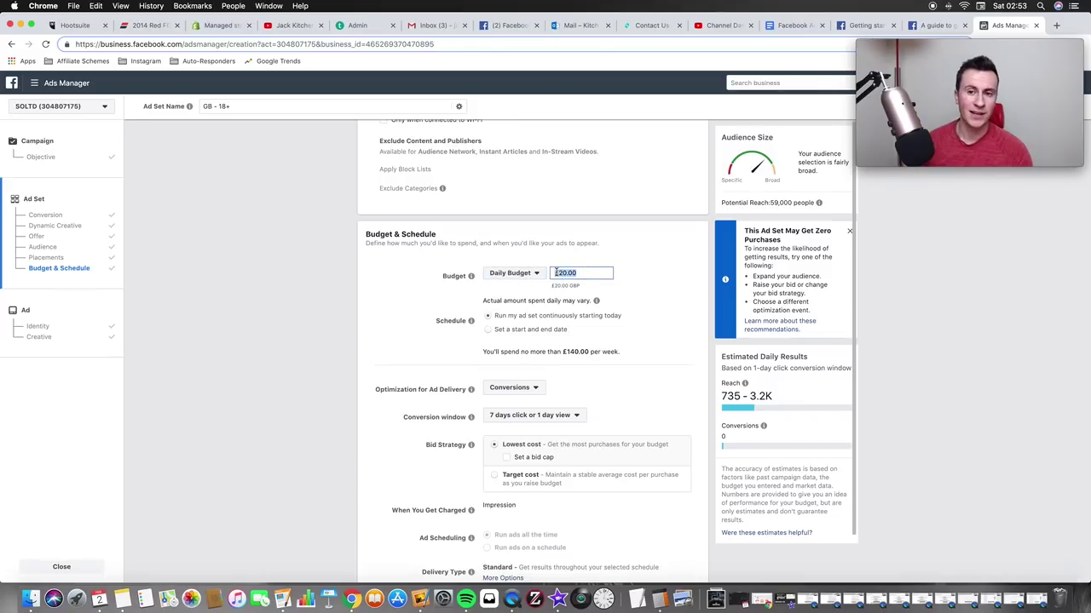
{"action": "left_click", "coordinate": [812, 32]}
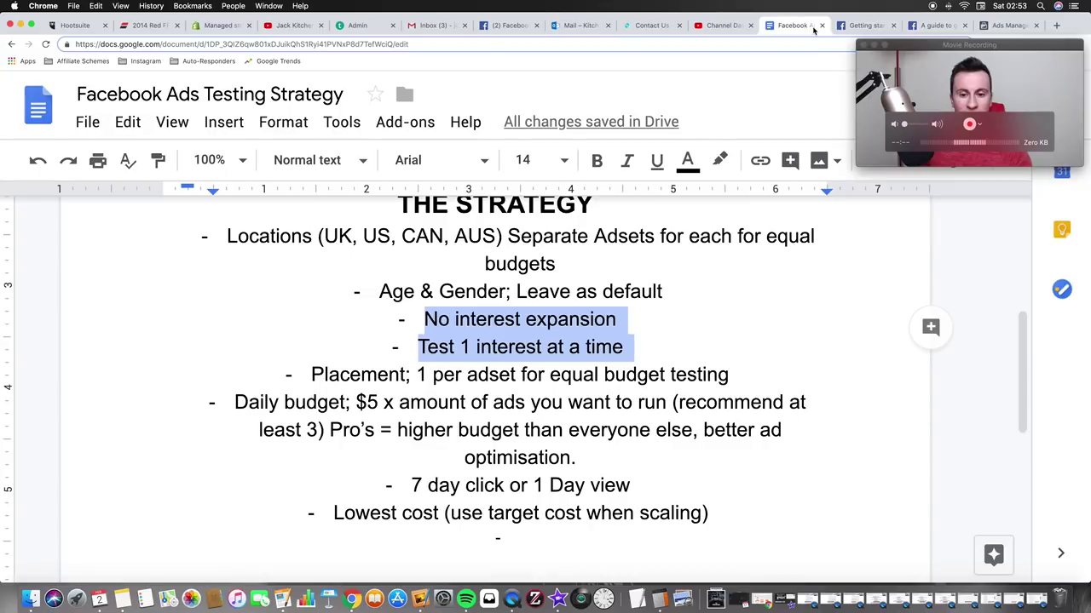
{"action": "left_click", "coordinate": [577, 401]}
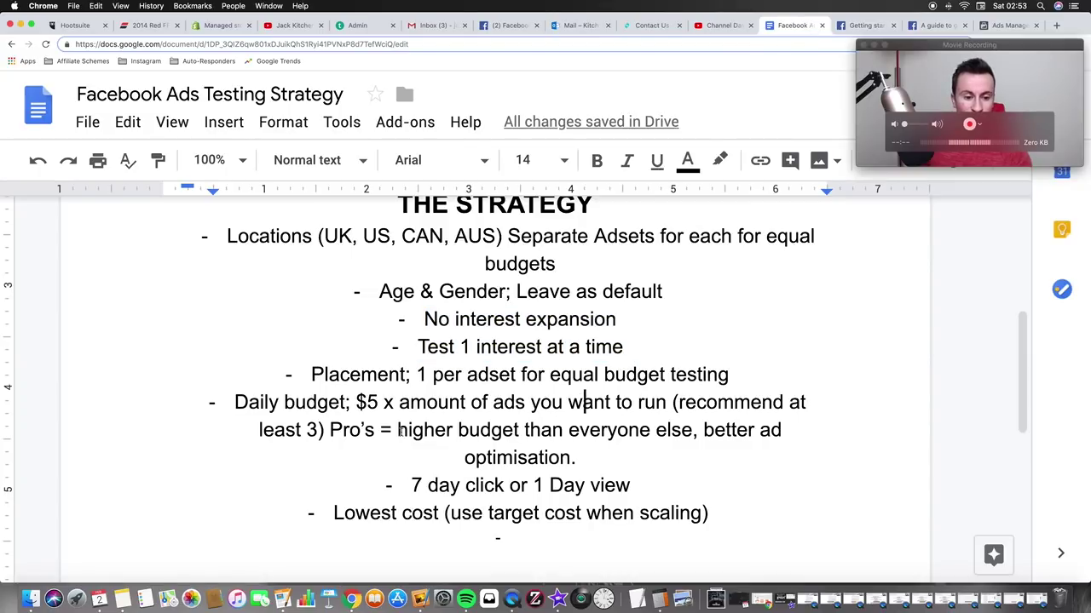
Return to Ads Manager, set the ad set's daily budget to £15 and continue to the ad settings.
{"action": "left_click", "coordinate": [994, 30]}
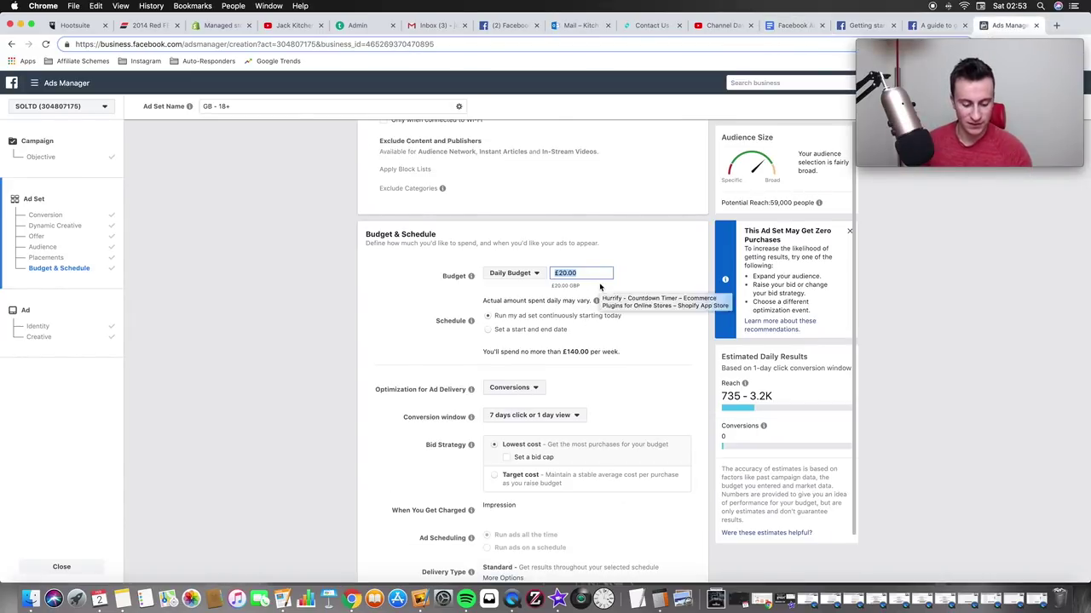
{"action": "type", "text": "15"}
{"action": "left_click", "coordinate": [652, 295]}
{"action": "scroll", "coordinate": [420, 319], "scroll_direction": "down", "scroll_amount": 2}
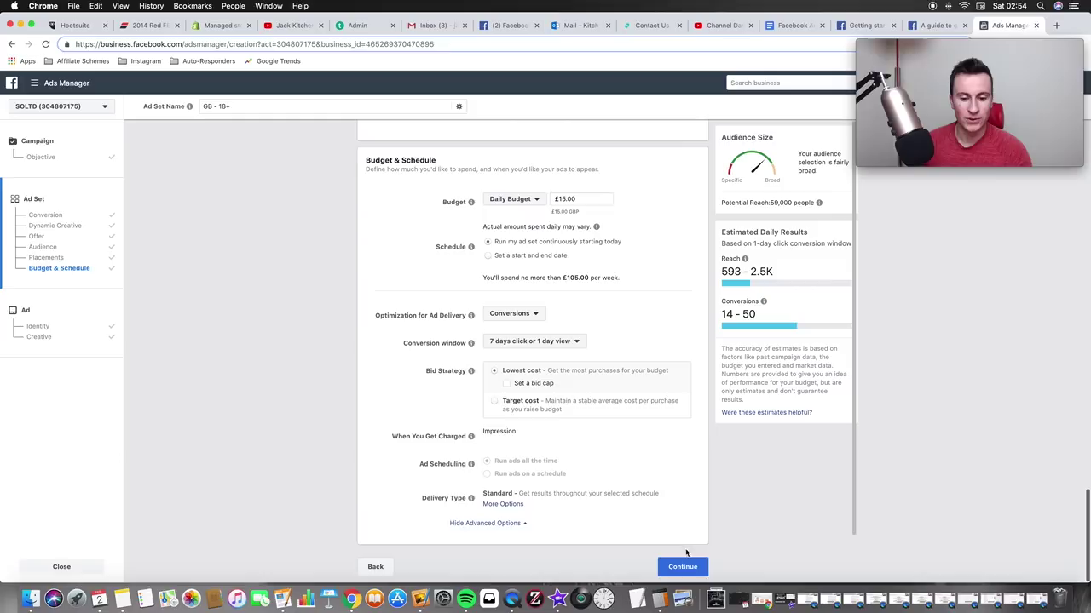
{"action": "left_click", "coordinate": [684, 567]}
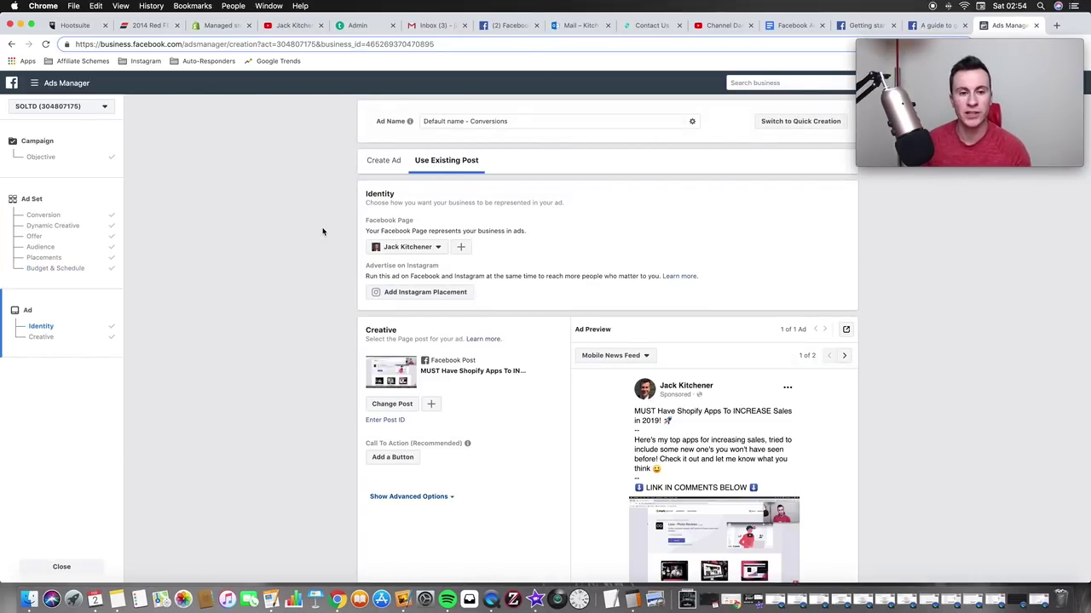
Look over the format options for creating a new ad, return to using an existing post and examine its creative and preview.
{"action": "left_click", "coordinate": [375, 163]}
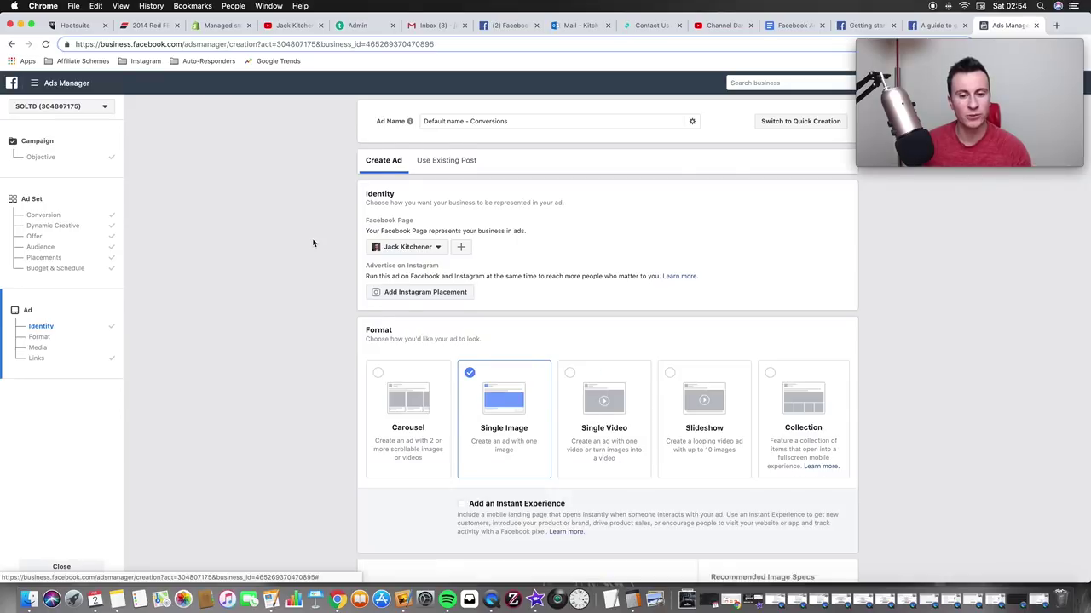
{"action": "scroll", "coordinate": [313, 243], "scroll_direction": "down", "scroll_amount": 5}
{"action": "scroll", "coordinate": [313, 242], "scroll_direction": "up", "scroll_amount": 5}
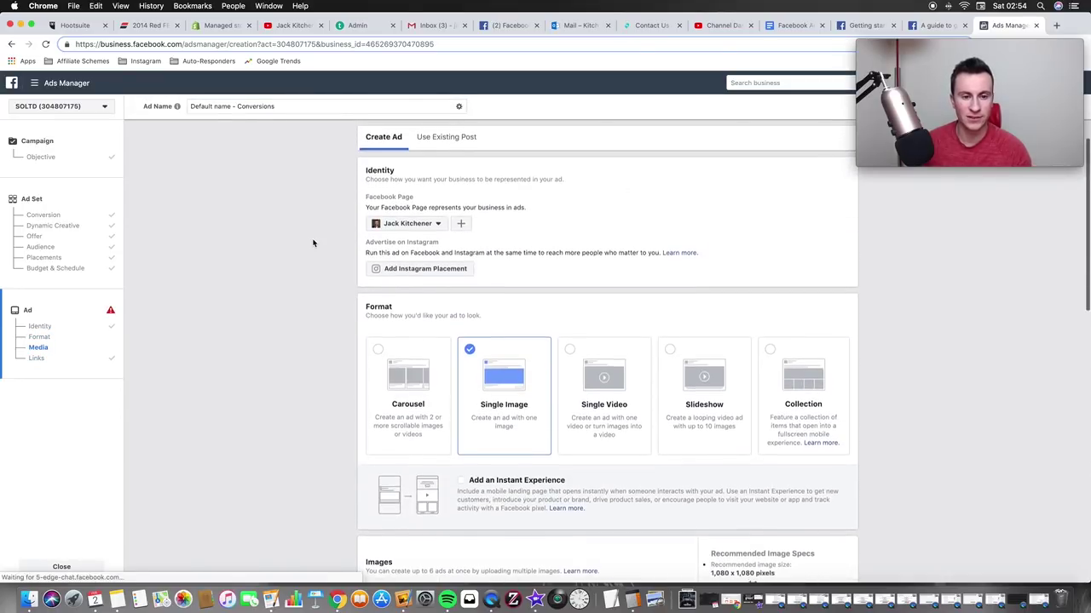
{"action": "scroll", "coordinate": [311, 254], "scroll_direction": "up", "scroll_amount": 1}
{"action": "left_click", "coordinate": [446, 161]}
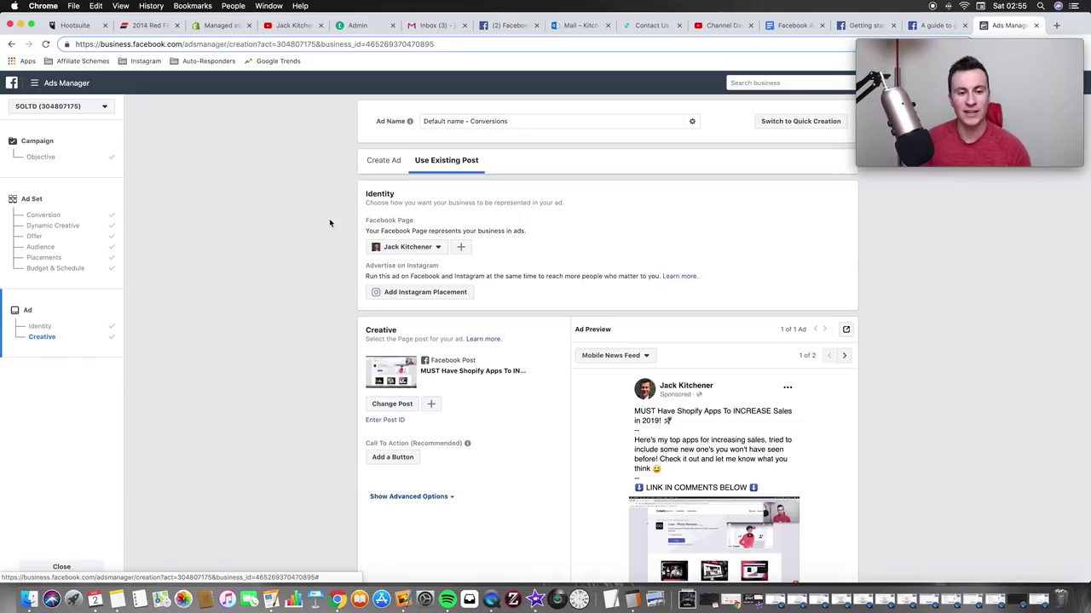
{"action": "scroll", "coordinate": [330, 223], "scroll_direction": "down", "scroll_amount": 3}
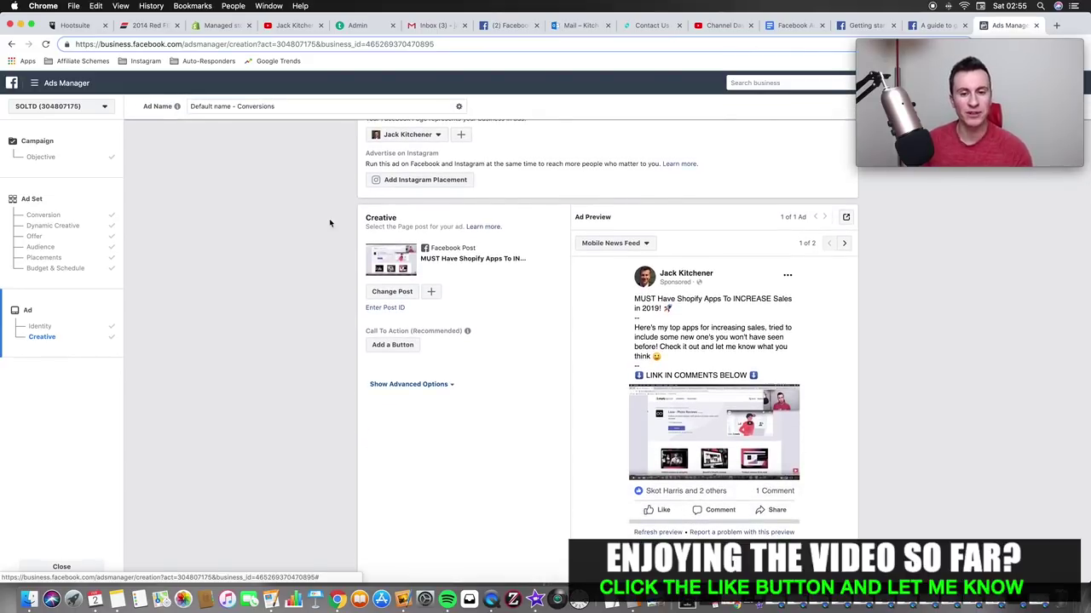
{"action": "scroll", "coordinate": [330, 223], "scroll_direction": "down", "scroll_amount": 1}
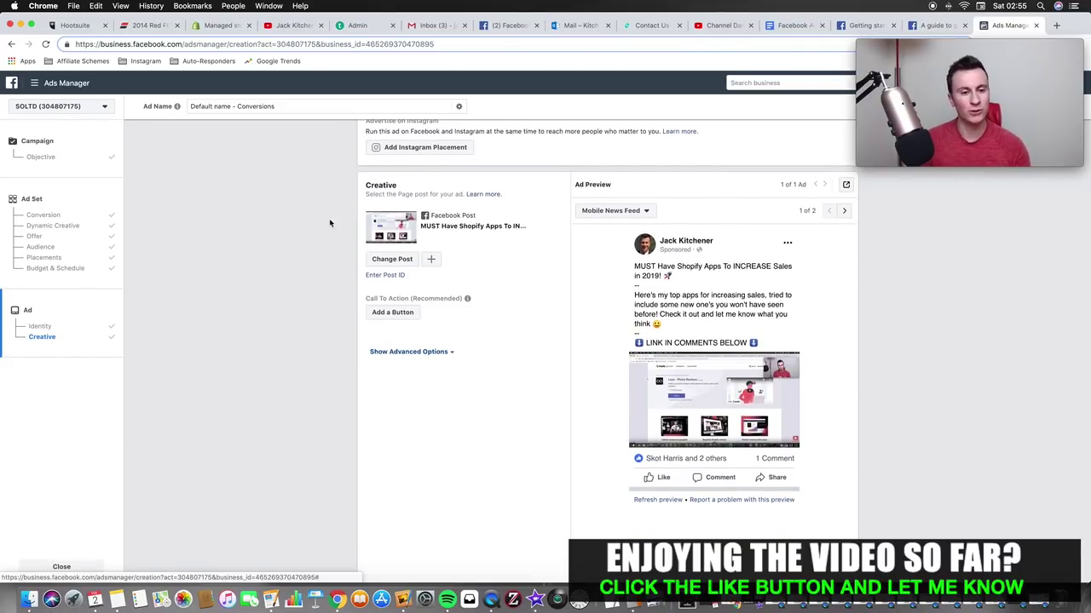
{"action": "scroll", "coordinate": [329, 218], "scroll_direction": "down", "scroll_amount": 3}
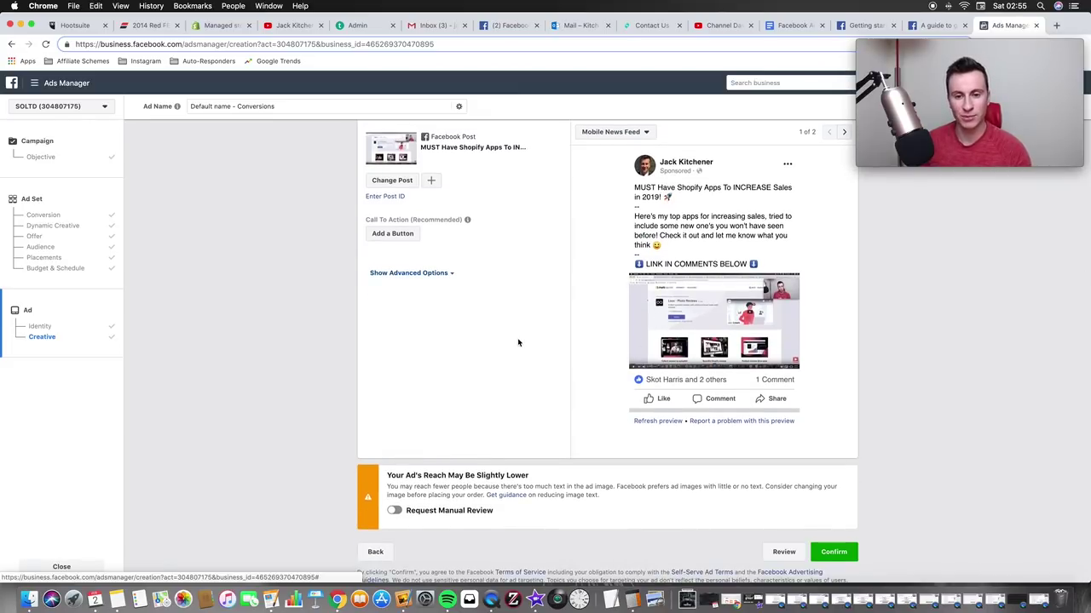
{"action": "scroll", "coordinate": [395, 383], "scroll_direction": "down", "scroll_amount": 2}
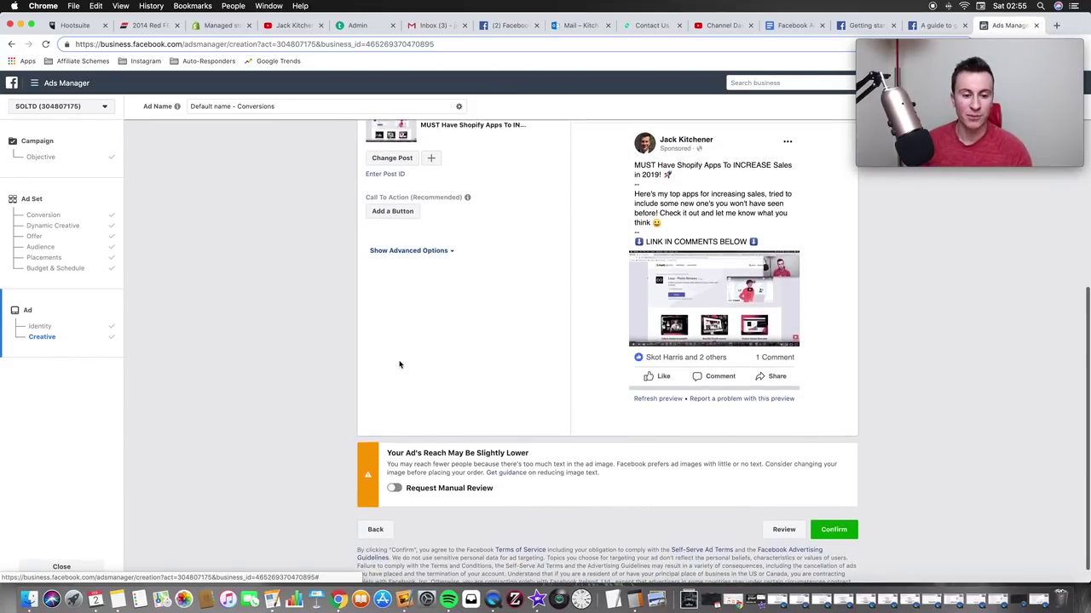
Confirm the new campaign and duplicate its ad into the existing GB - 18+ ad set with 2 copies.
{"action": "left_click", "coordinate": [833, 529]}
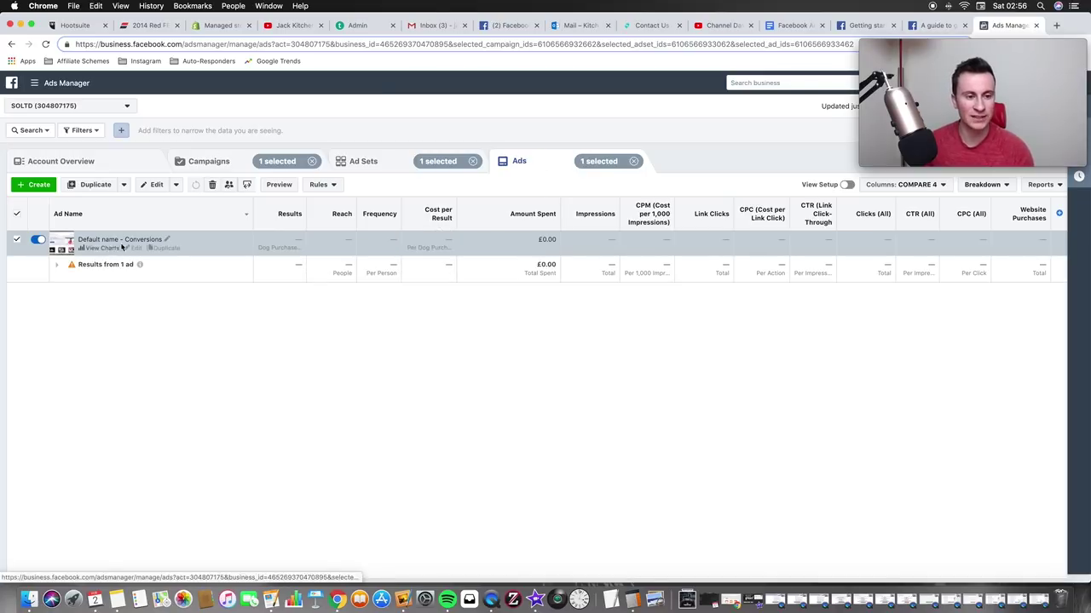
{"action": "left_click", "coordinate": [166, 247]}
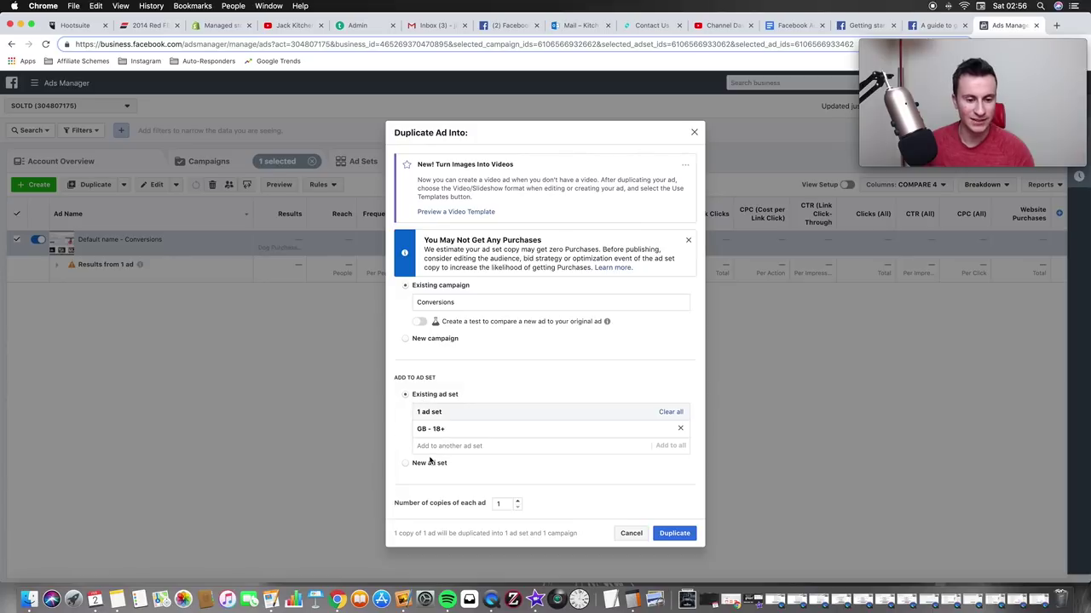
{"action": "left_click", "coordinate": [517, 501]}
{"action": "left_click", "coordinate": [667, 509]}
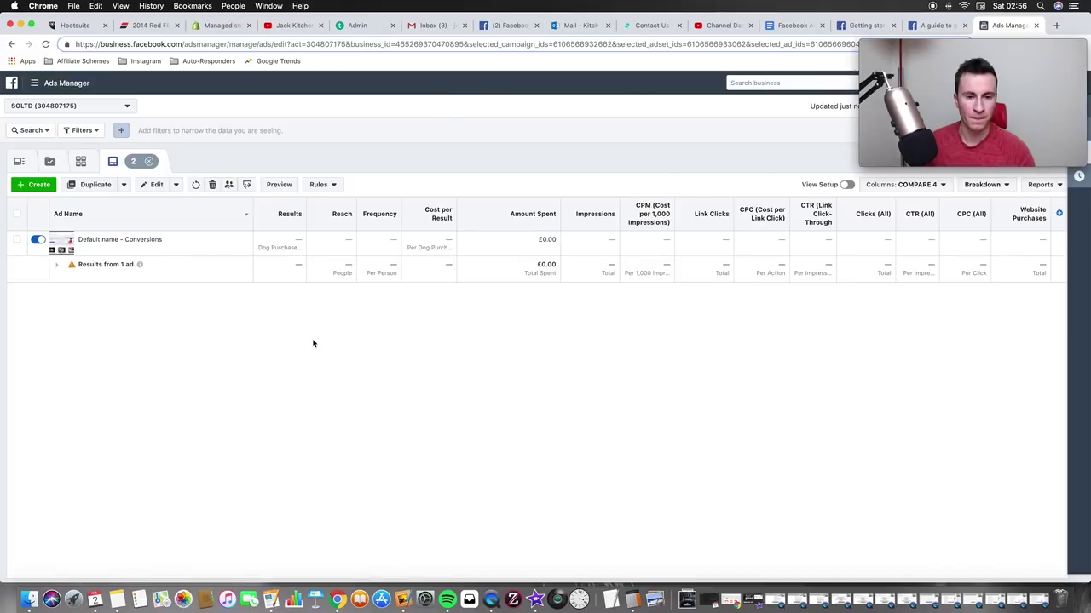
Check the settings of the two ad copies, publish them and close the editing pane.
{"action": "scroll", "coordinate": [824, 372], "scroll_direction": "down", "scroll_amount": 3}
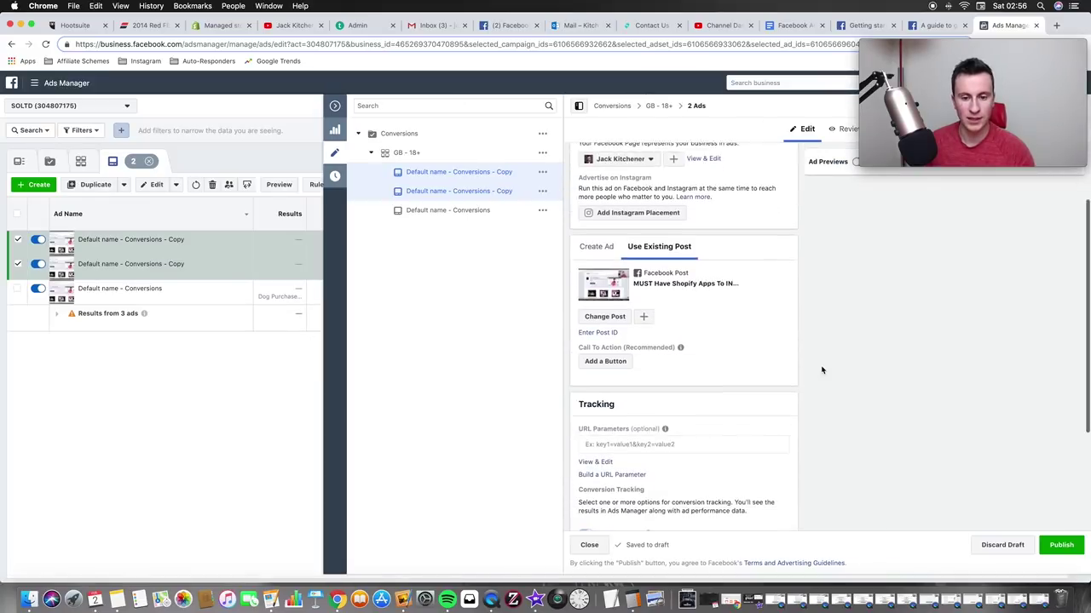
{"action": "left_click", "coordinate": [1059, 546]}
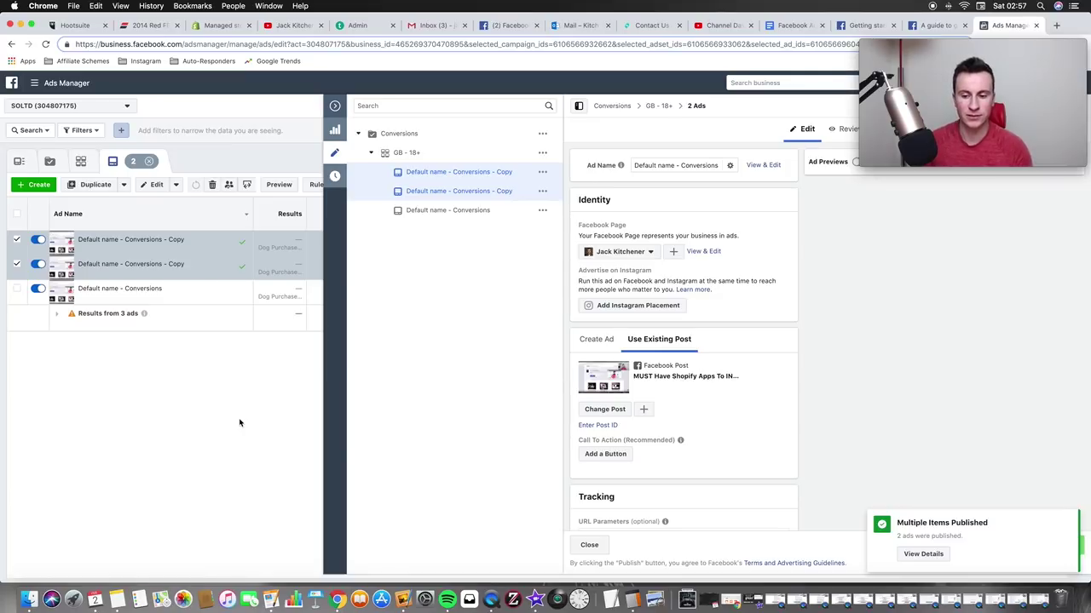
{"action": "left_click", "coordinate": [335, 106]}
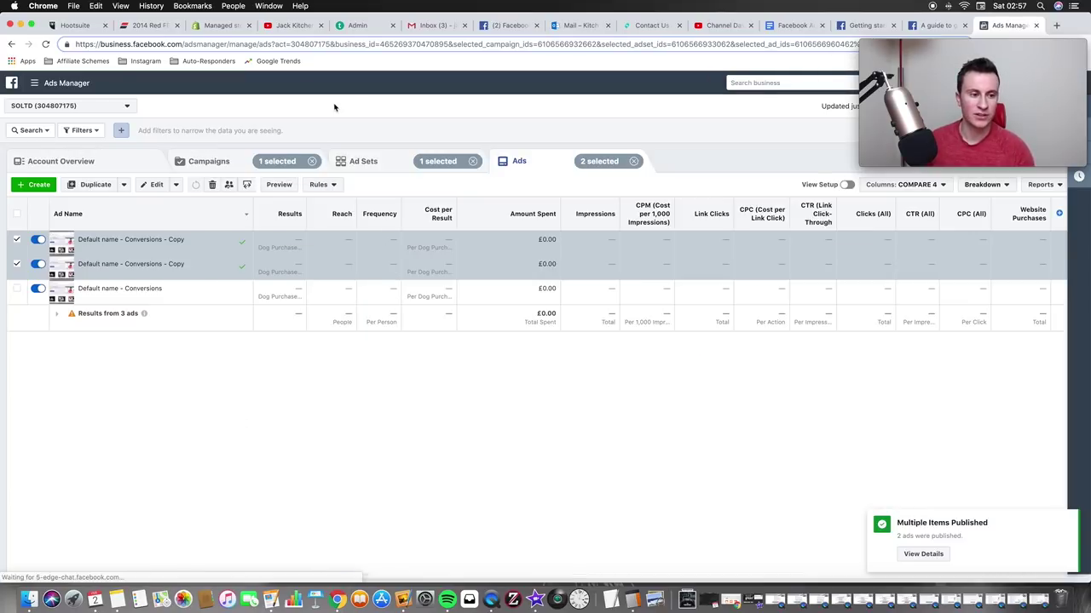
Deselect both ad copies, view the GB - 18+ ad set and return to the list of its ads.
{"action": "left_click", "coordinate": [16, 264]}
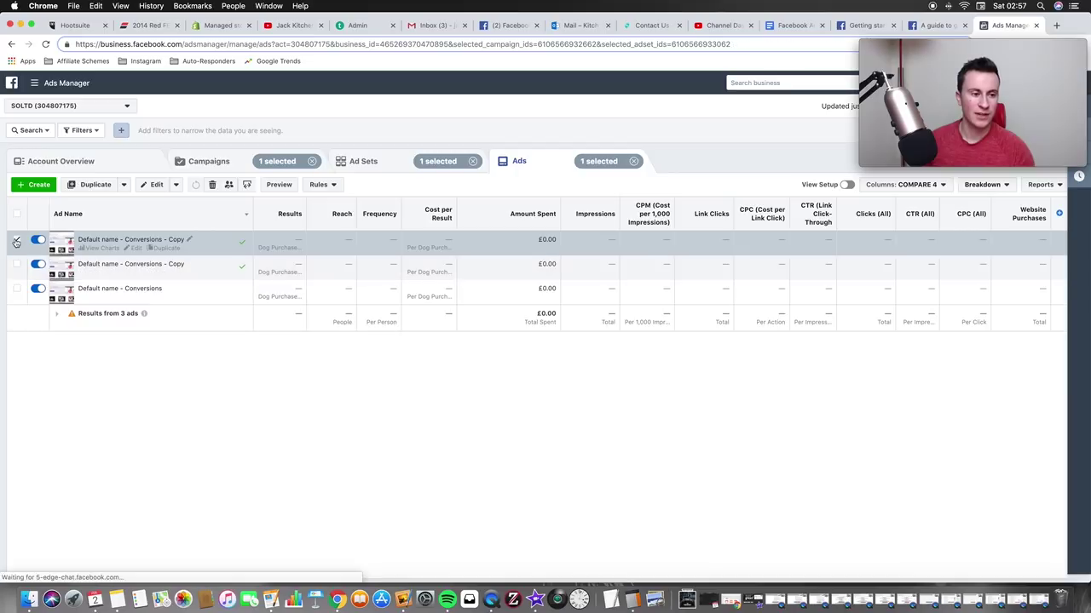
{"action": "left_click", "coordinate": [17, 241]}
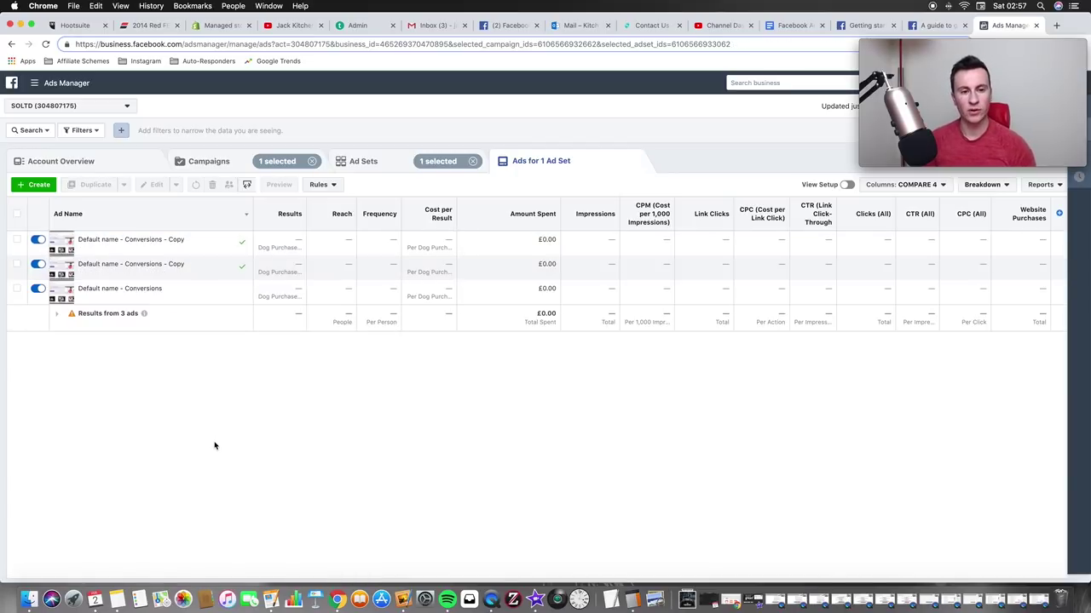
{"action": "left_click", "coordinate": [373, 159]}
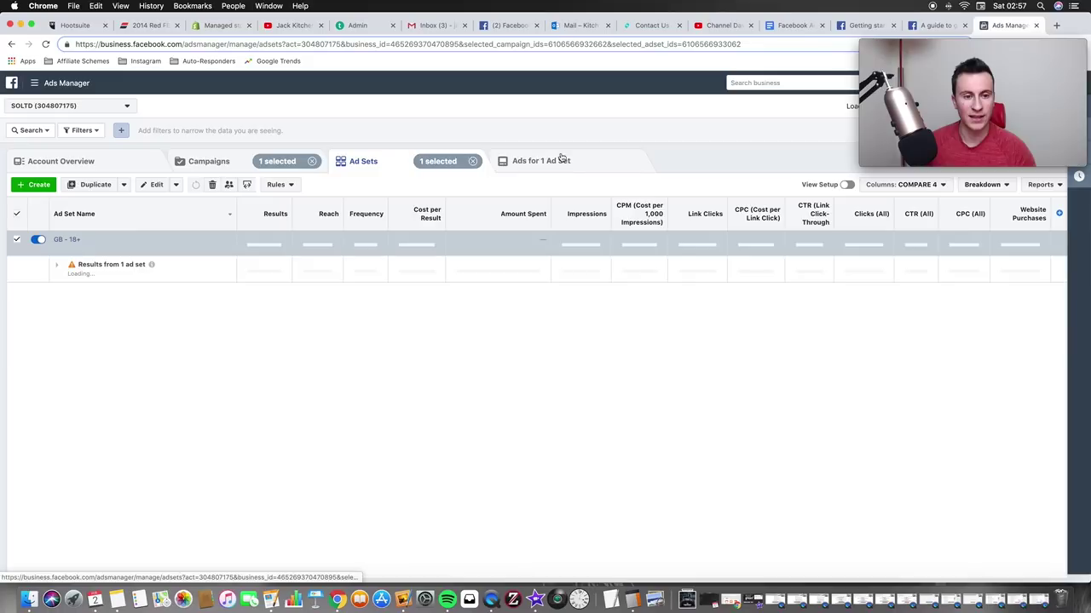
{"action": "left_click", "coordinate": [558, 160]}
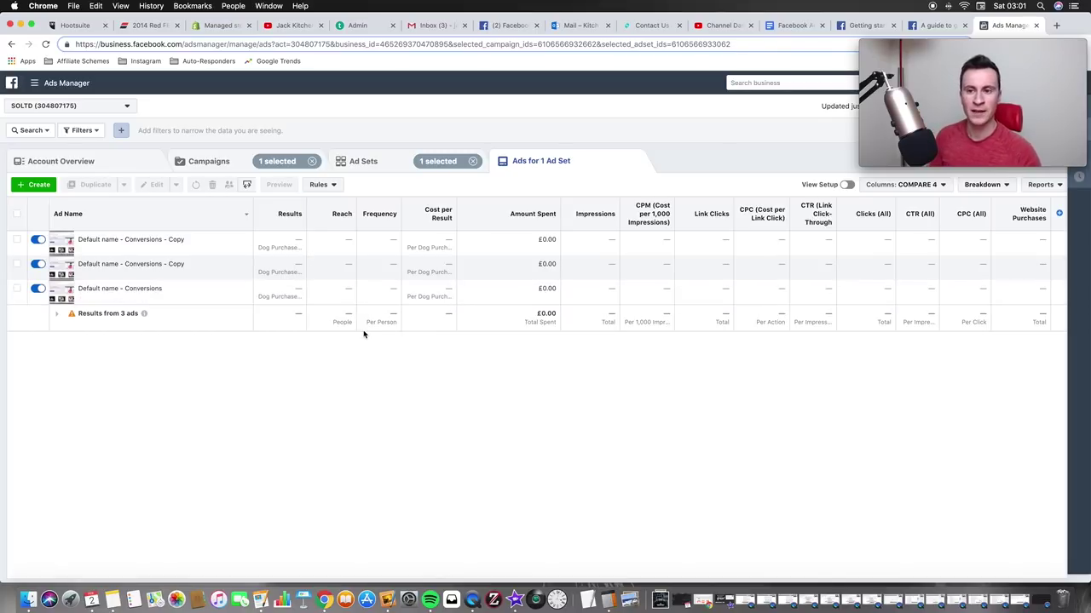
Switch to the Facebook Ads Testing Strategy document and review its initial considerations and strategy rules.
{"action": "left_click", "coordinate": [789, 26]}
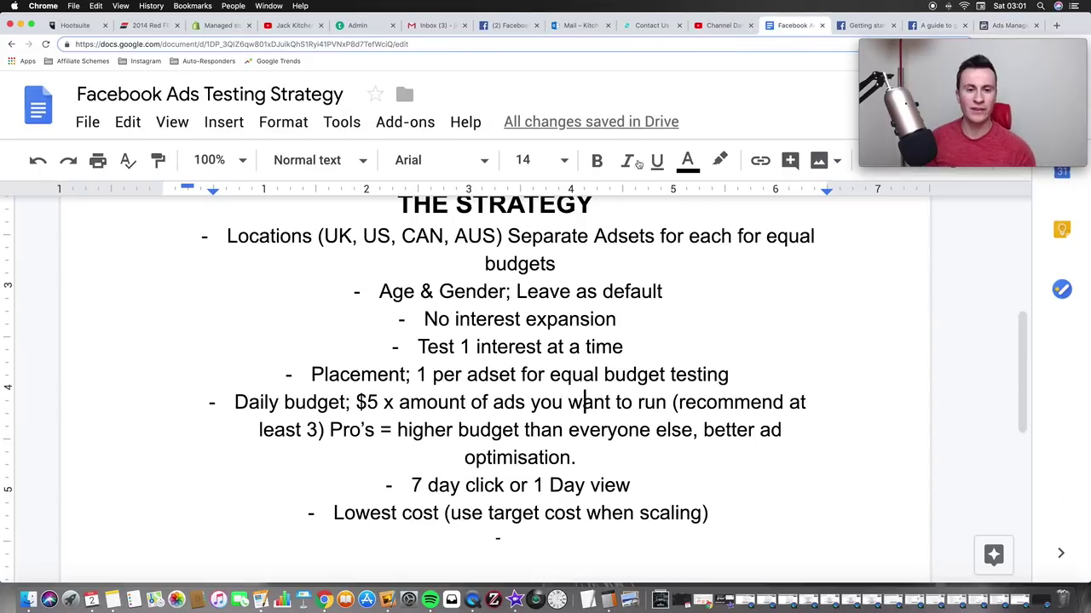
{"action": "scroll", "coordinate": [390, 343], "scroll_direction": "up", "scroll_amount": 5}
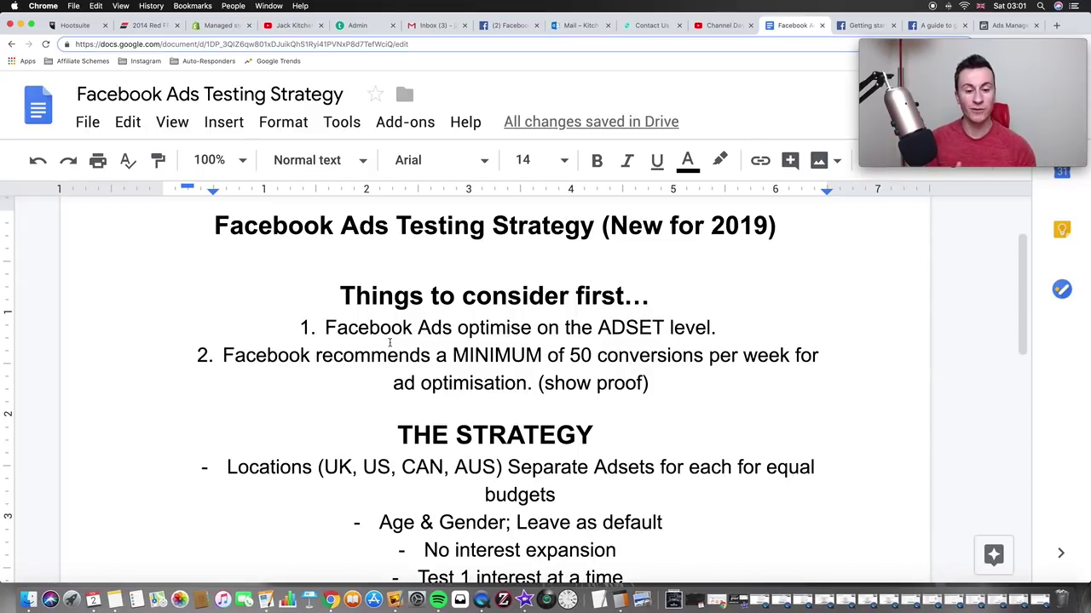
{"action": "scroll", "coordinate": [424, 349], "scroll_direction": "down", "scroll_amount": 3}
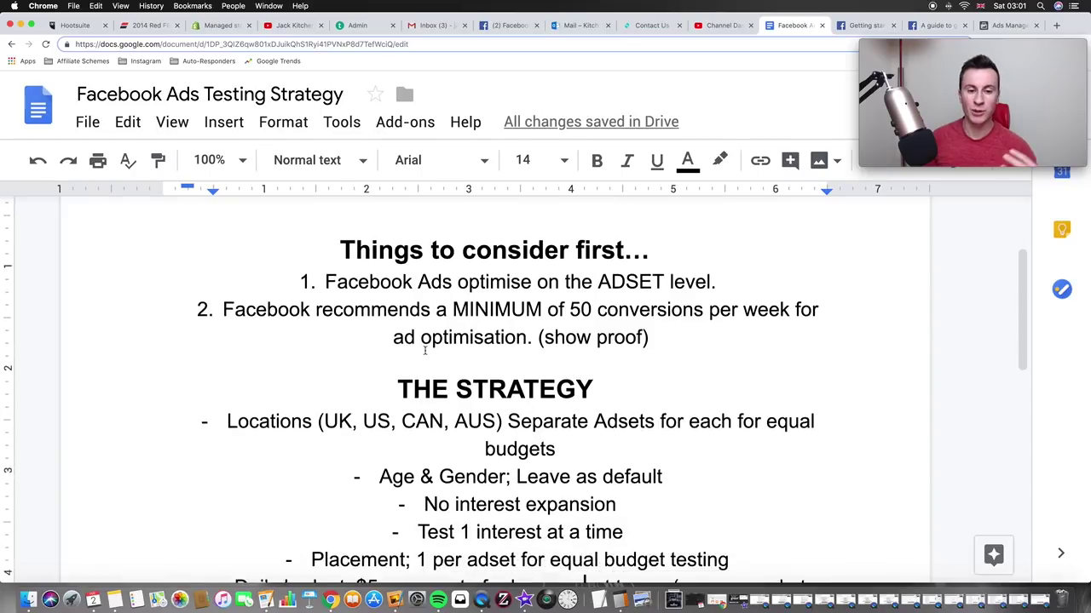
{"action": "scroll", "coordinate": [424, 349], "scroll_direction": "down", "scroll_amount": 1}
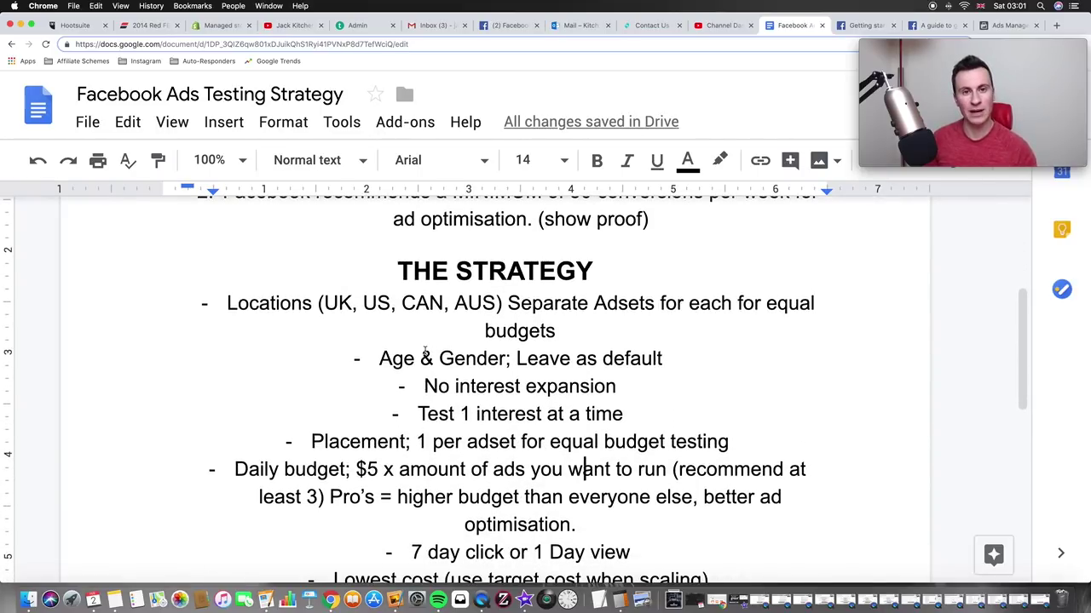
{"action": "scroll", "coordinate": [424, 350], "scroll_direction": "down", "scroll_amount": 1}
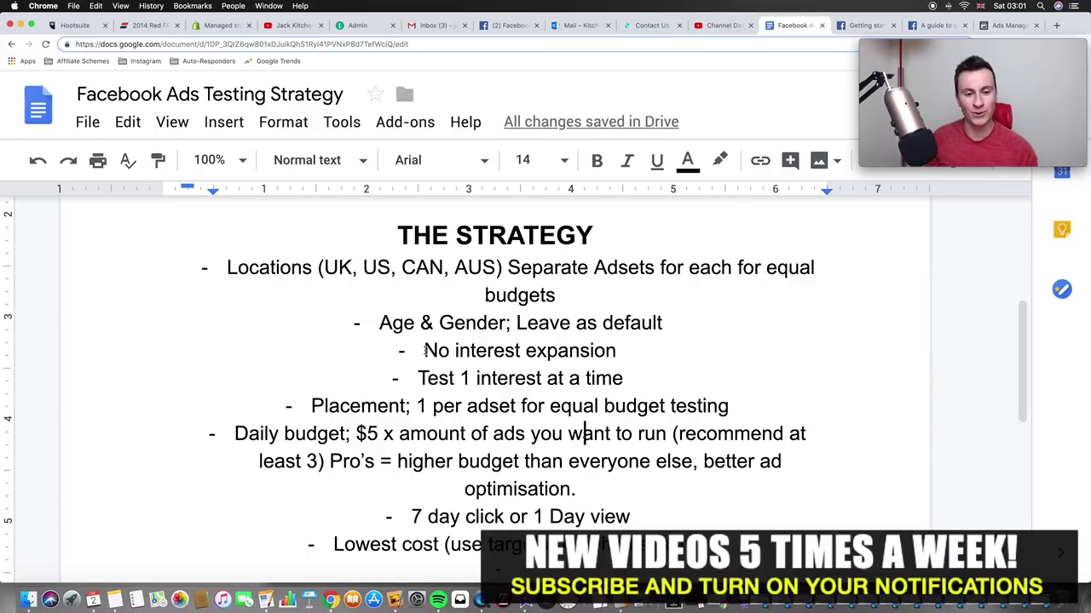
{"action": "scroll", "coordinate": [413, 323], "scroll_direction": "up", "scroll_amount": 4}
{"action": "scroll", "coordinate": [413, 323], "scroll_direction": "up", "scroll_amount": 2}
{"action": "scroll", "coordinate": [413, 323], "scroll_direction": "down", "scroll_amount": 1}
{"action": "scroll", "coordinate": [413, 323], "scroll_direction": "up", "scroll_amount": 1}
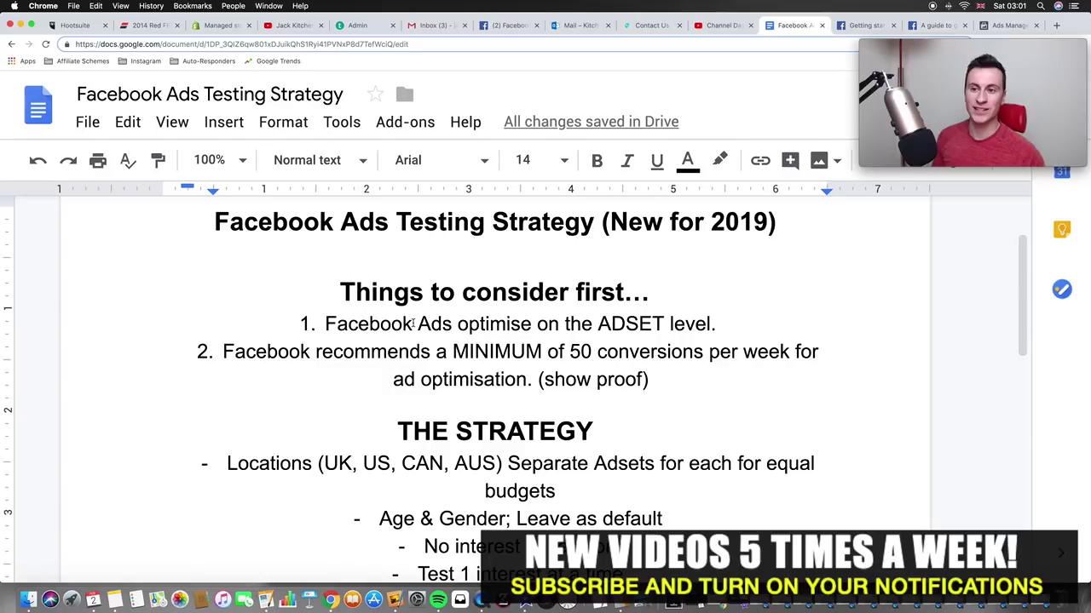